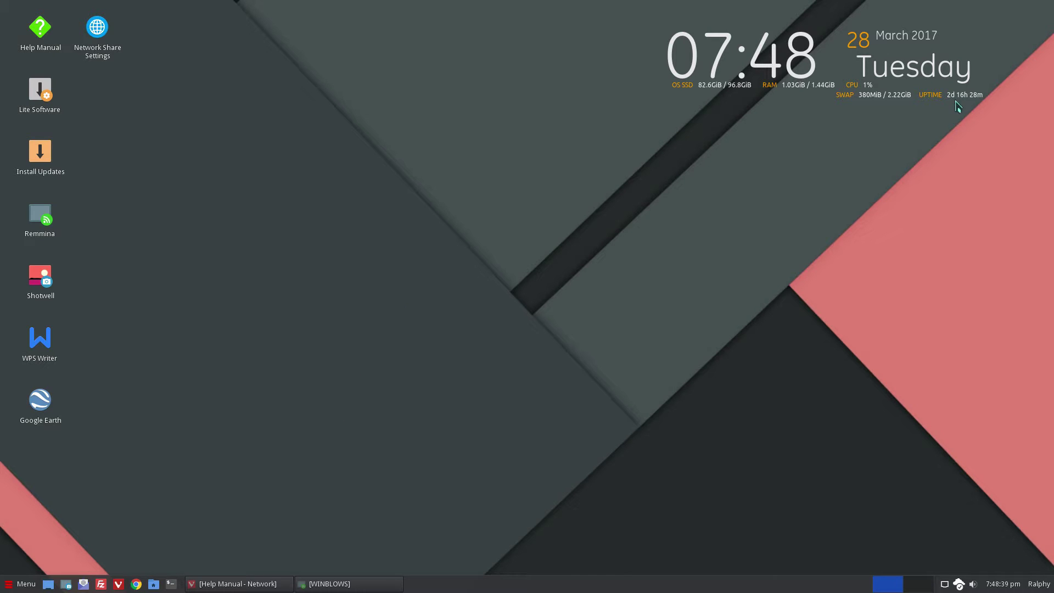
Copy the 'sudo smbpasswd -a name' command from the Help Manual's Network Shares page.
{"action": "left_click", "coordinate": [237, 582]}
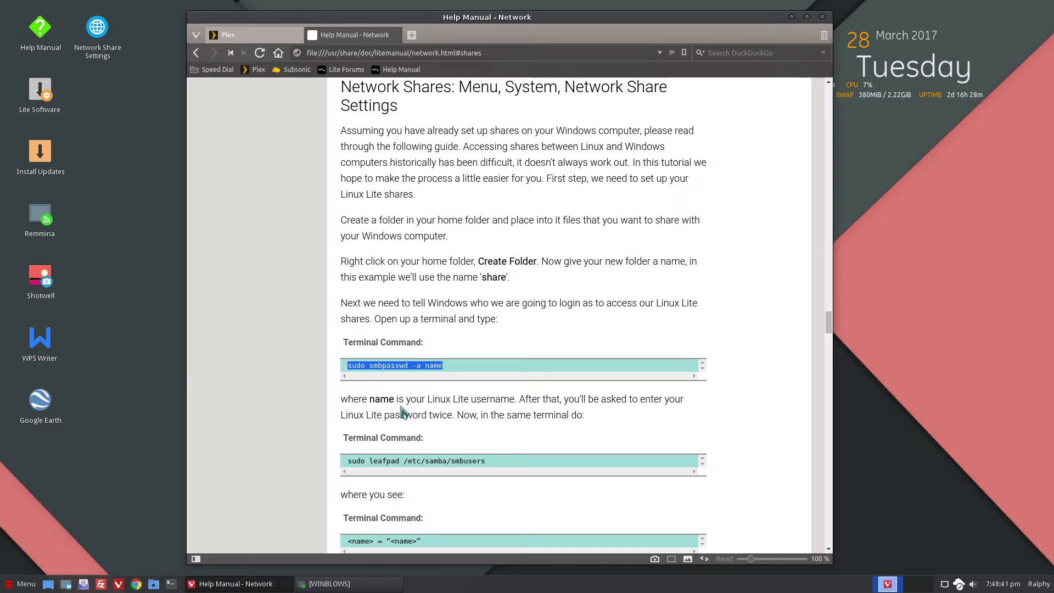
{"action": "left_click", "coordinate": [413, 365]}
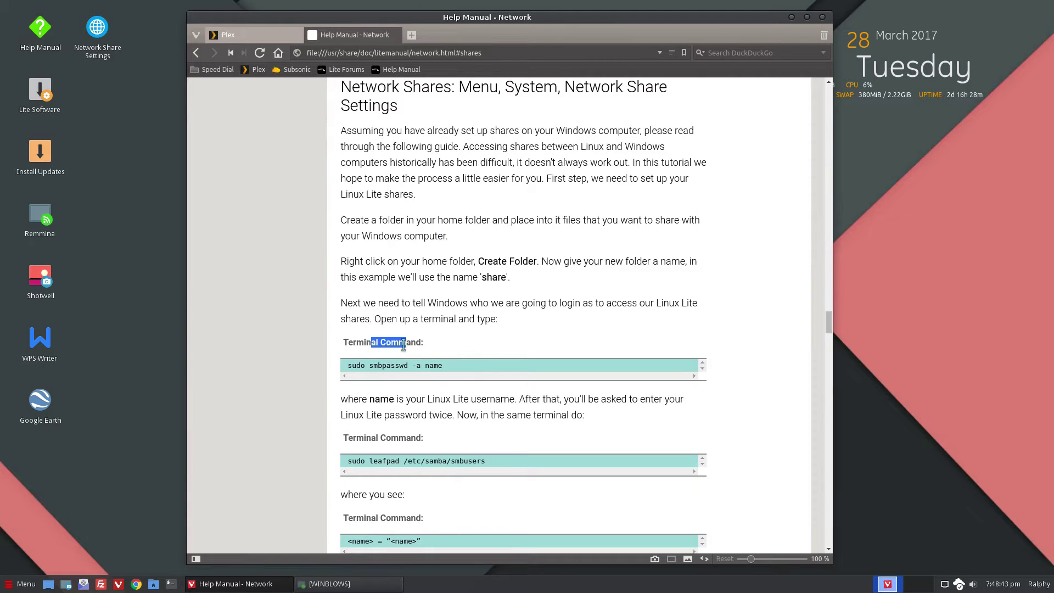
{"action": "left_click_drag", "start_coordinate": [419, 86], "coordinate": [399, 107]}
{"action": "scroll", "coordinate": [456, 197], "scroll_direction": "down", "scroll_amount": 1}
{"action": "scroll", "coordinate": [455, 196], "scroll_direction": "up", "scroll_amount": 1}
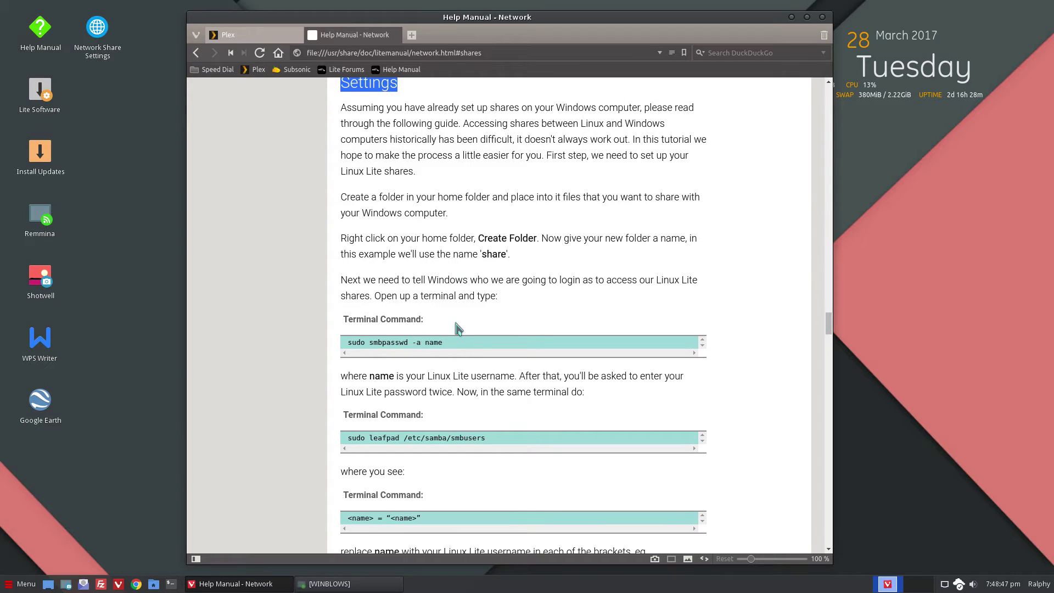
{"action": "left_click", "coordinate": [380, 341]}
{"action": "left_click_drag", "start_coordinate": [347, 343], "coordinate": [459, 343]}
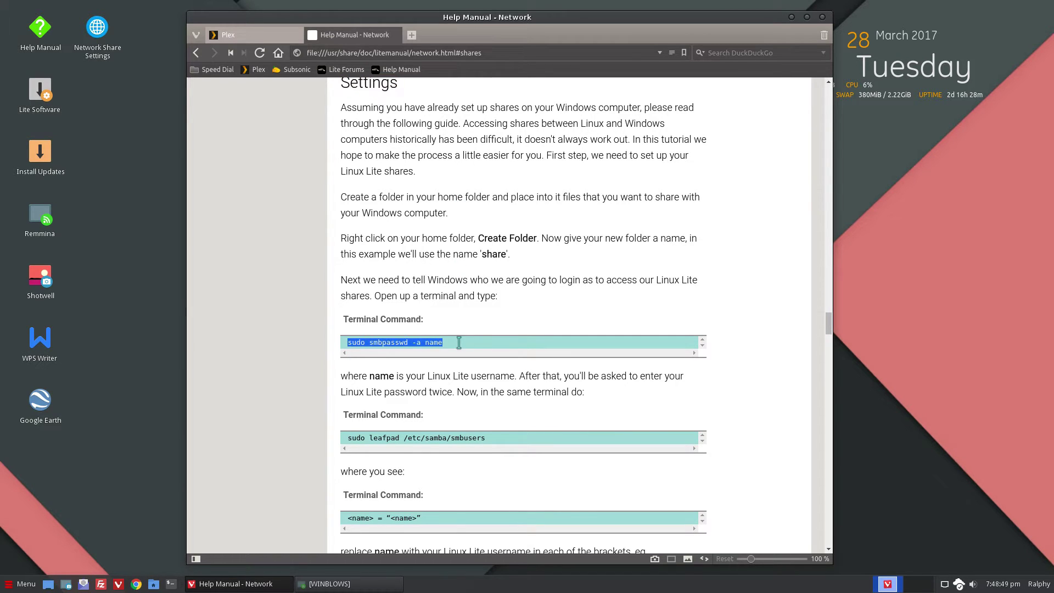
{"action": "right_click", "coordinate": [424, 349]}
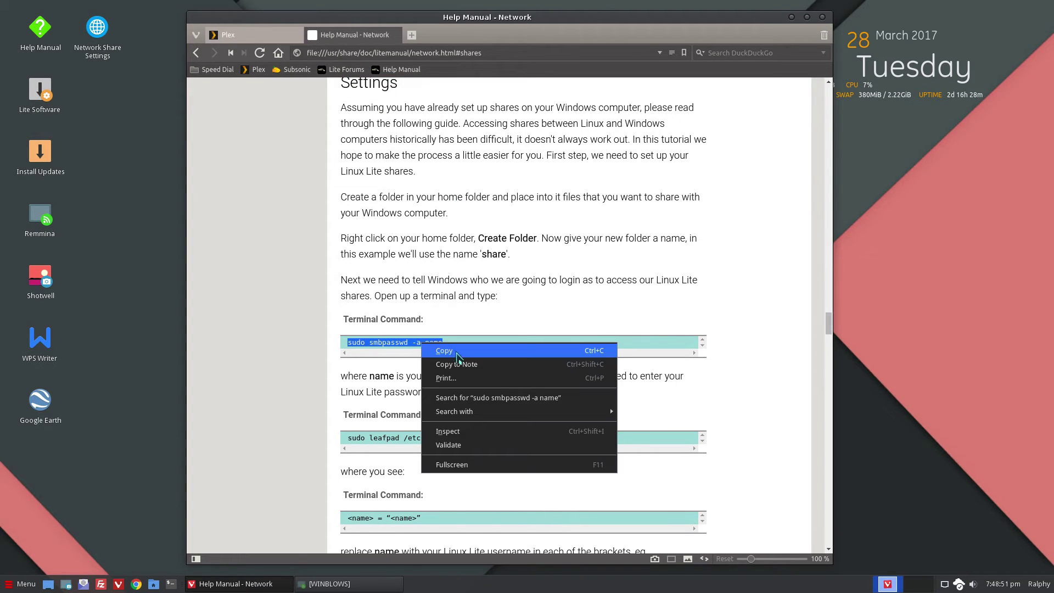
{"action": "left_click", "coordinate": [456, 352]}
Run the pasted sudo smbpasswd -a command with your username and set the new SMB password.
{"action": "left_click", "coordinate": [171, 583]}
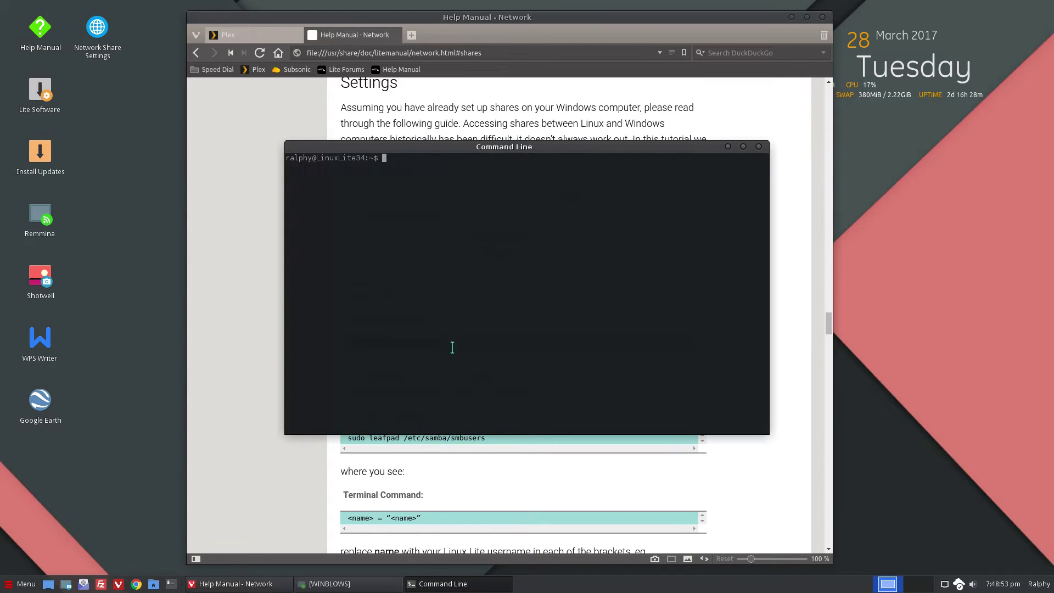
{"action": "right_click", "coordinate": [454, 318]}
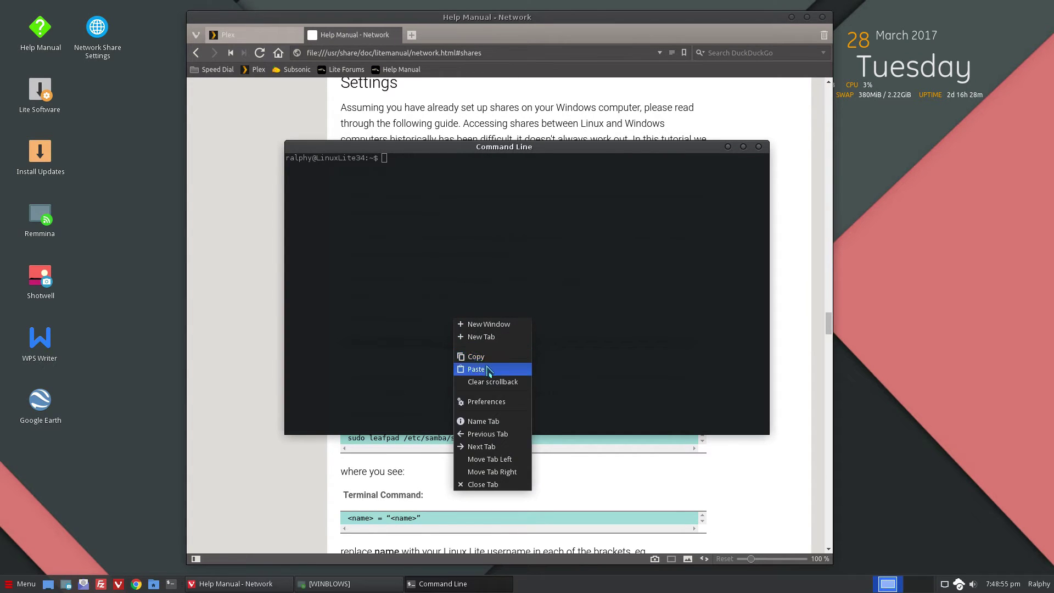
{"action": "left_click", "coordinate": [490, 368]}
{"action": "key", "text": "BackSpace"}
{"action": "key", "text": "BackSpace"}
{"action": "key", "text": "BackSpace"}
{"action": "key", "text": "BackSpace"}
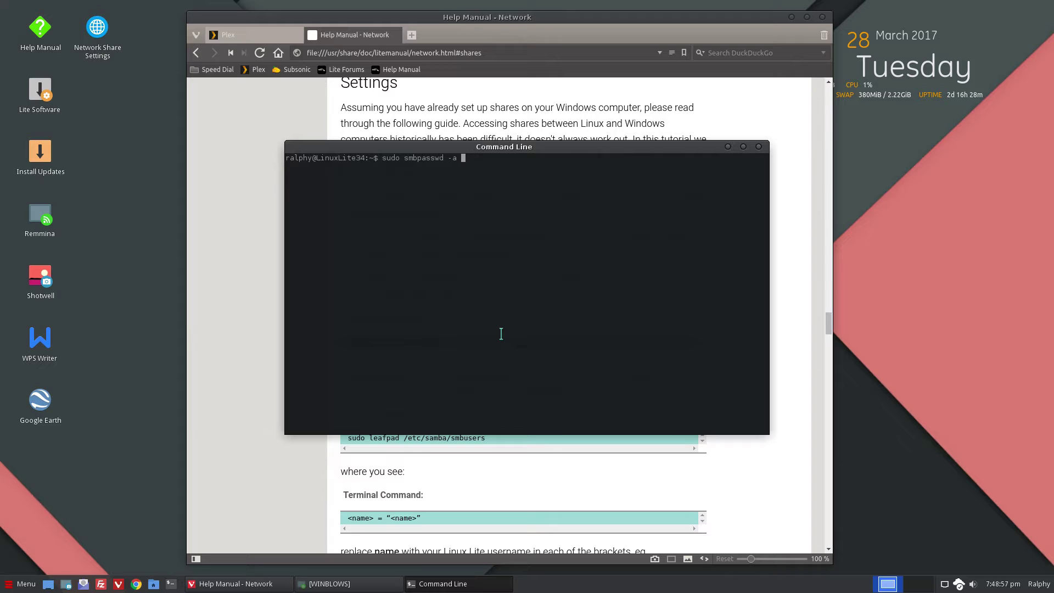
{"action": "type", "text": "ralphy"}
{"action": "key", "text": "Return"}
{"action": "key", "text": "Return"}
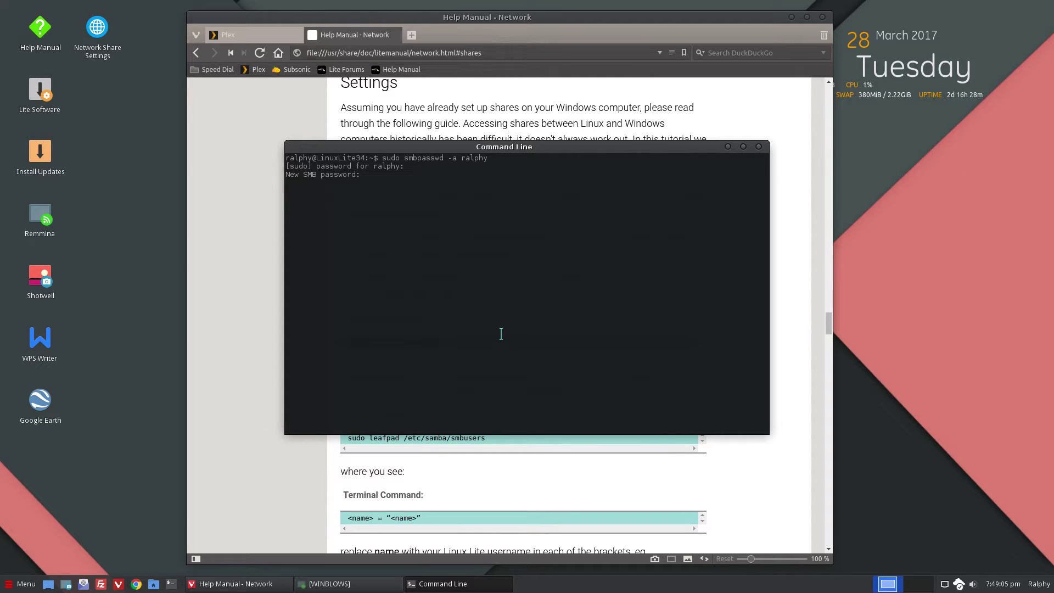
{"action": "key", "text": "Return"}
{"action": "key", "text": "Return"}
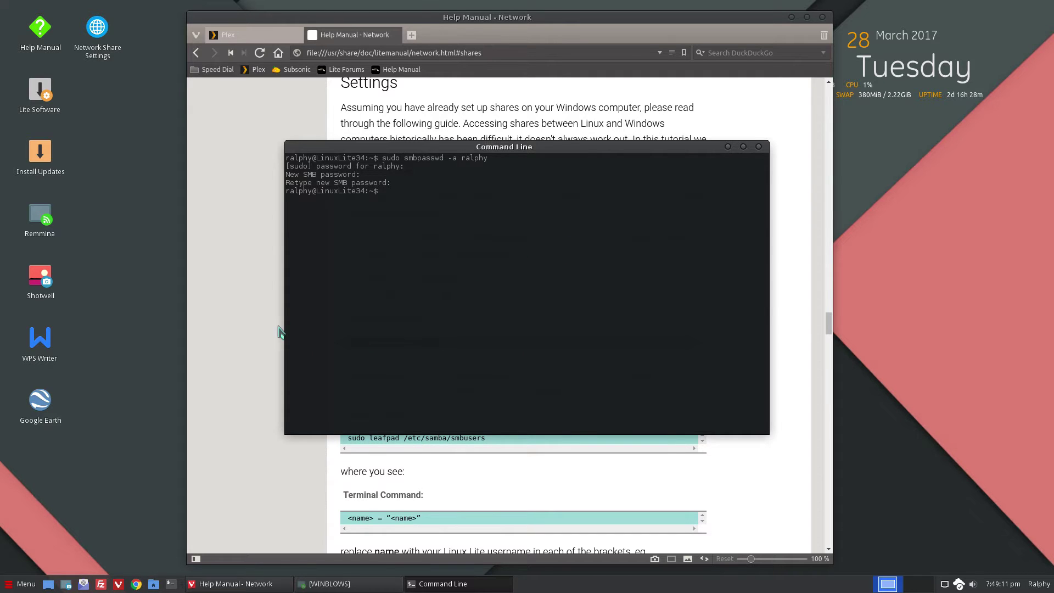
Copy the 'leafpad /etc/samba/smbusers' command from the guide.
{"action": "left_click", "coordinate": [270, 401]}
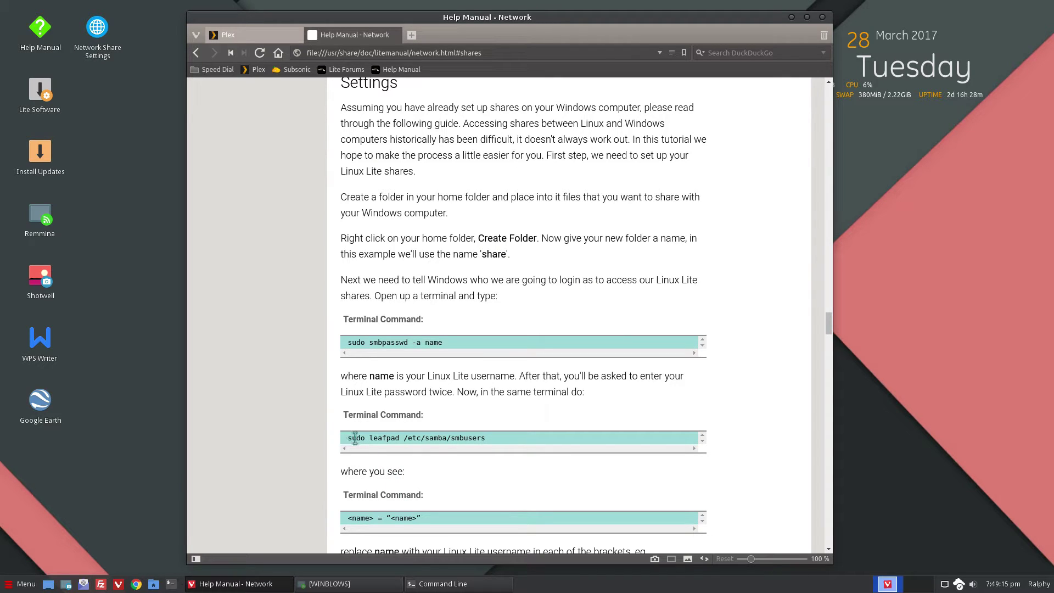
{"action": "left_click_drag", "start_coordinate": [370, 438], "coordinate": [488, 438]}
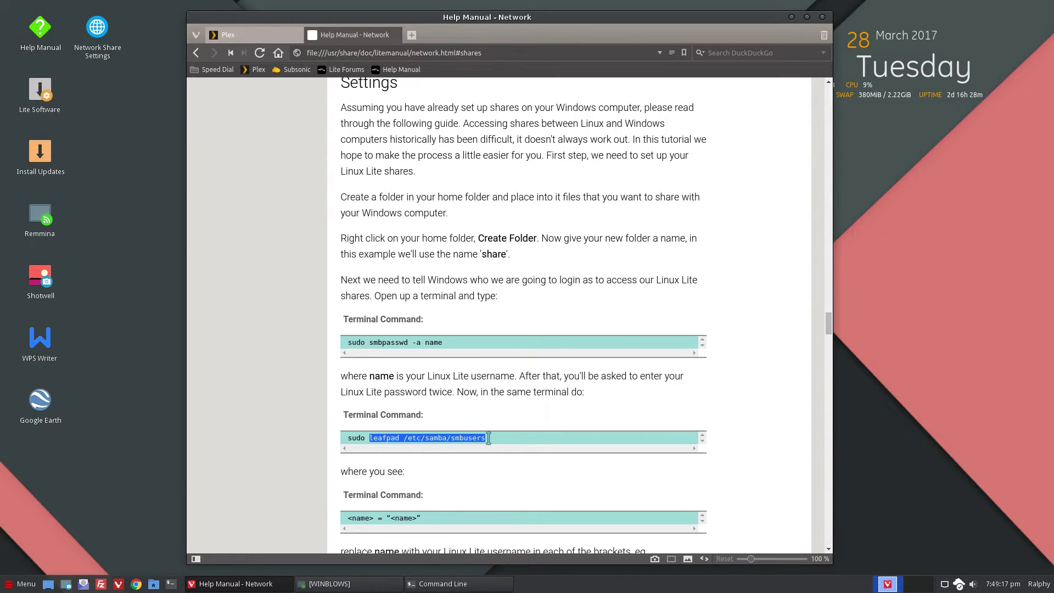
{"action": "right_click", "coordinate": [467, 438]}
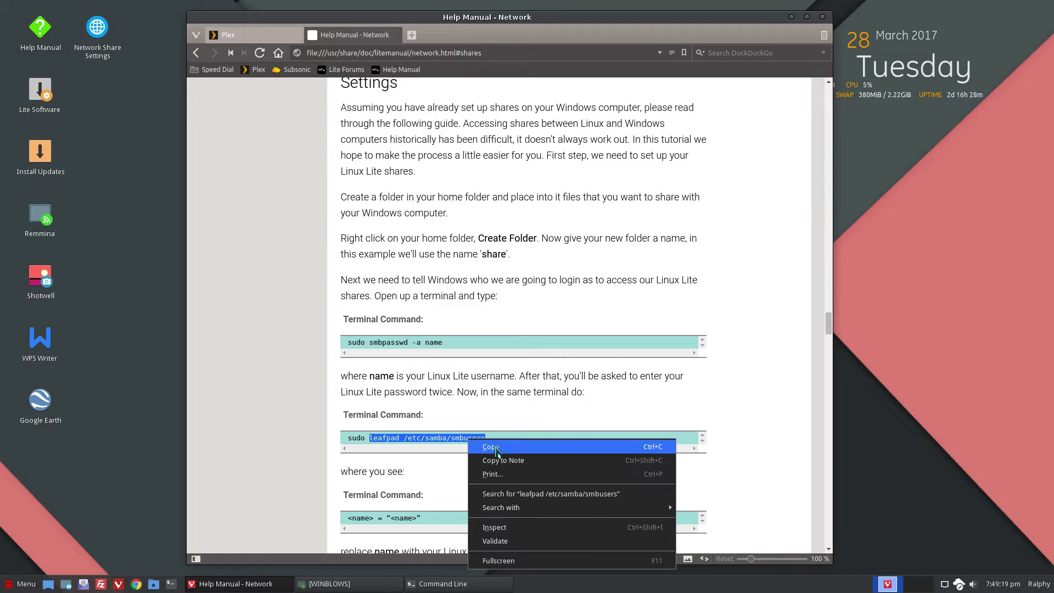
{"action": "left_click", "coordinate": [495, 445]}
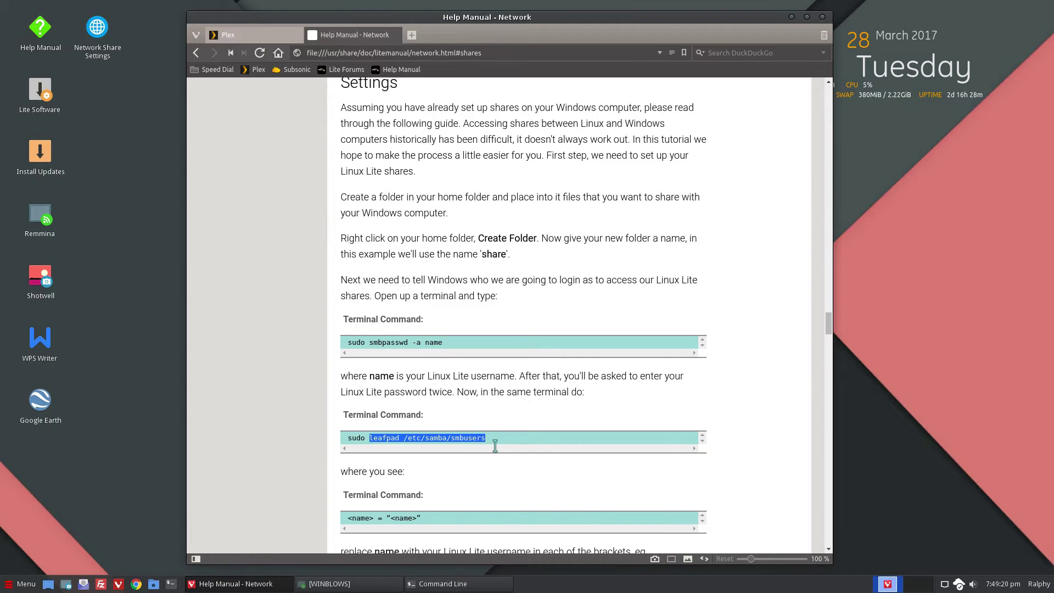
Run 'gksu leafpad /etc/samba/smbusers' in the terminal to open smbusers as administrator.
{"action": "left_click", "coordinate": [423, 585]}
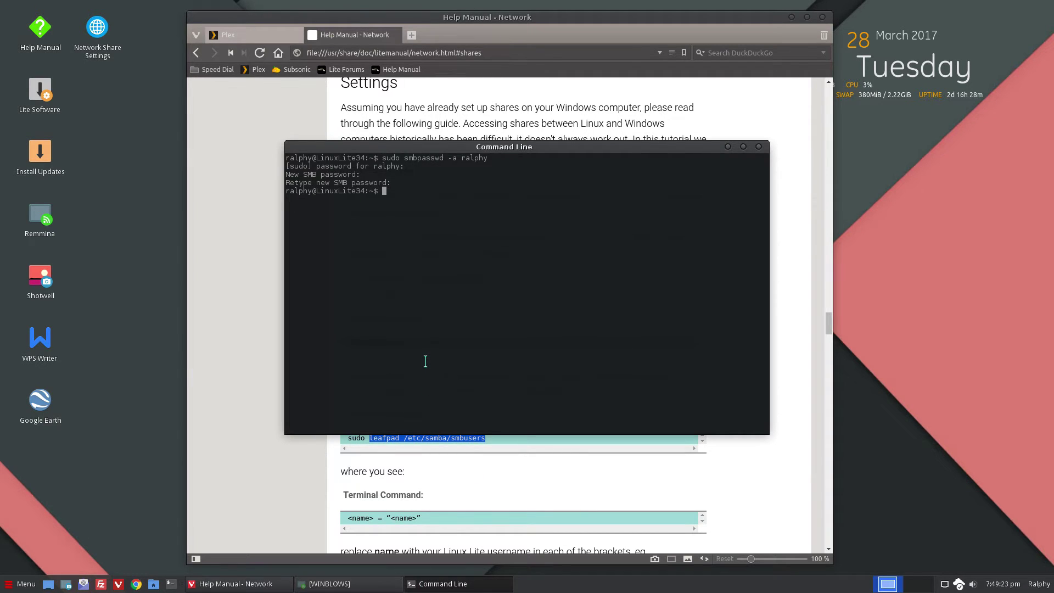
{"action": "type", "text": "gksu"}
{"action": "middle_click", "coordinate": [425, 361]}
{"action": "key", "text": "Return"}
{"action": "key", "text": "Return"}
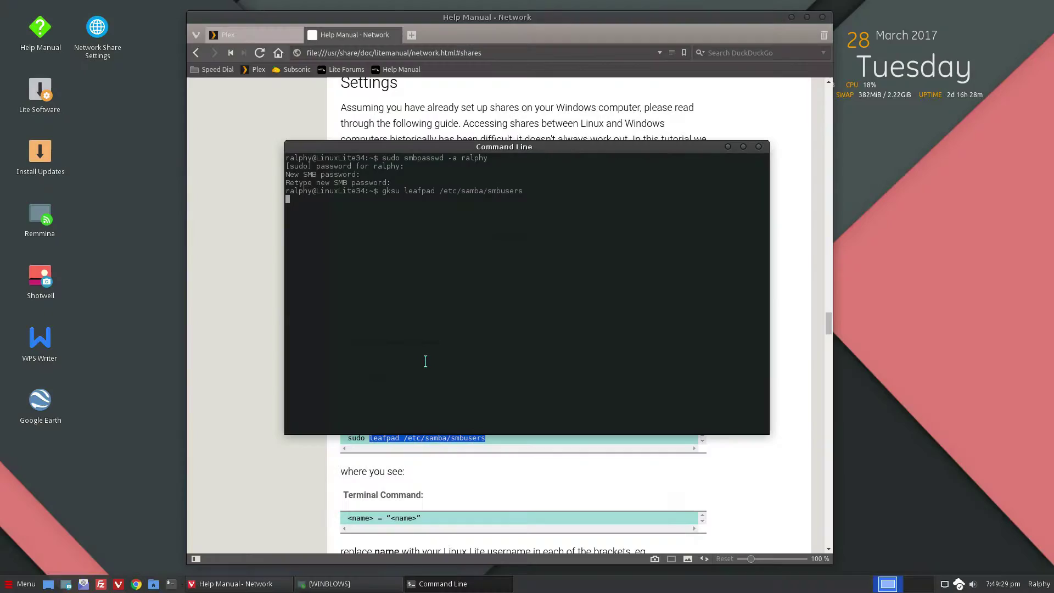
Replace both 'linux' placeholders on line 1 of smbusers with your username and save.
{"action": "double_click", "coordinate": [32, 31]}
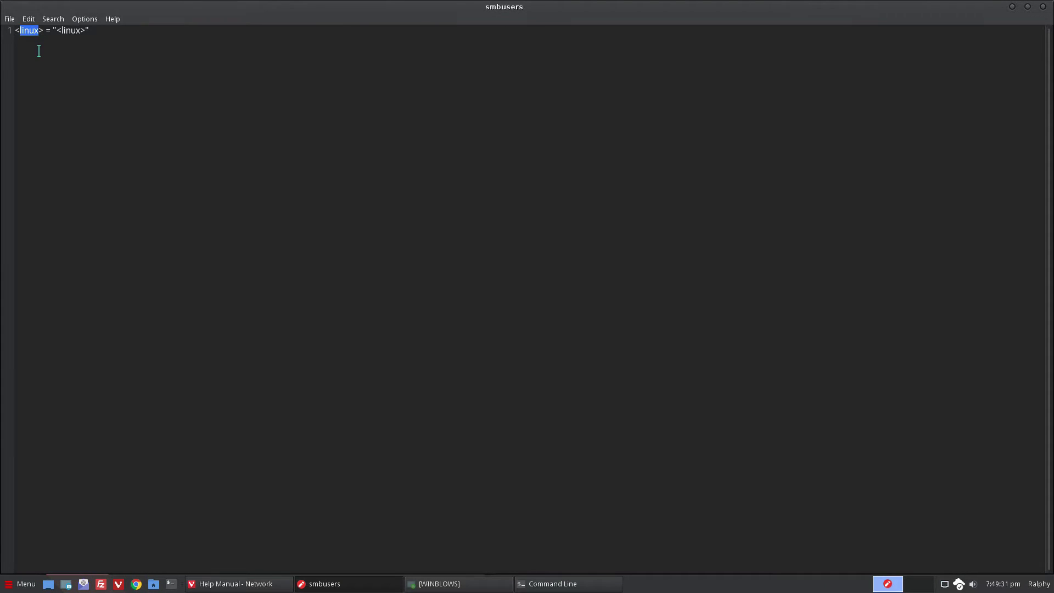
{"action": "type", "text": "ralphy"}
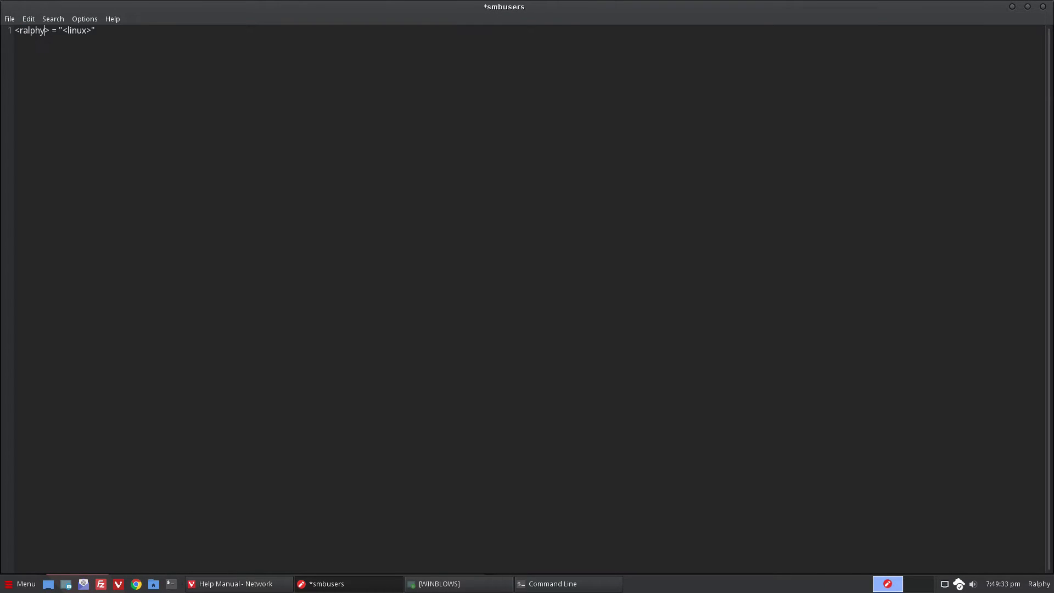
{"action": "double_click", "coordinate": [77, 30]}
{"action": "type", "text": "ralphy"}
{"action": "left_click", "coordinate": [1043, 6]}
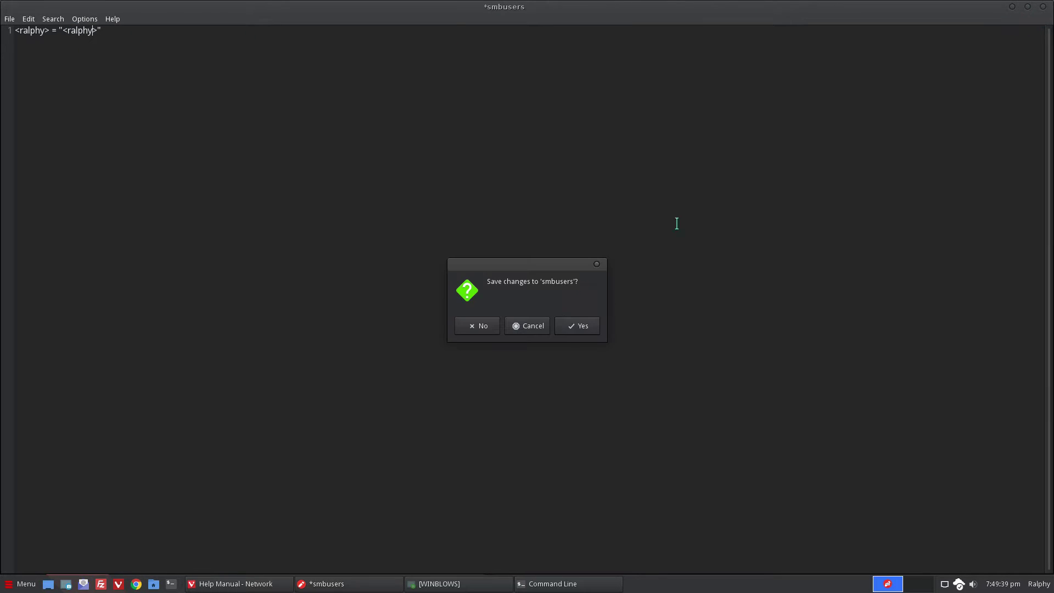
{"action": "left_click", "coordinate": [569, 328]}
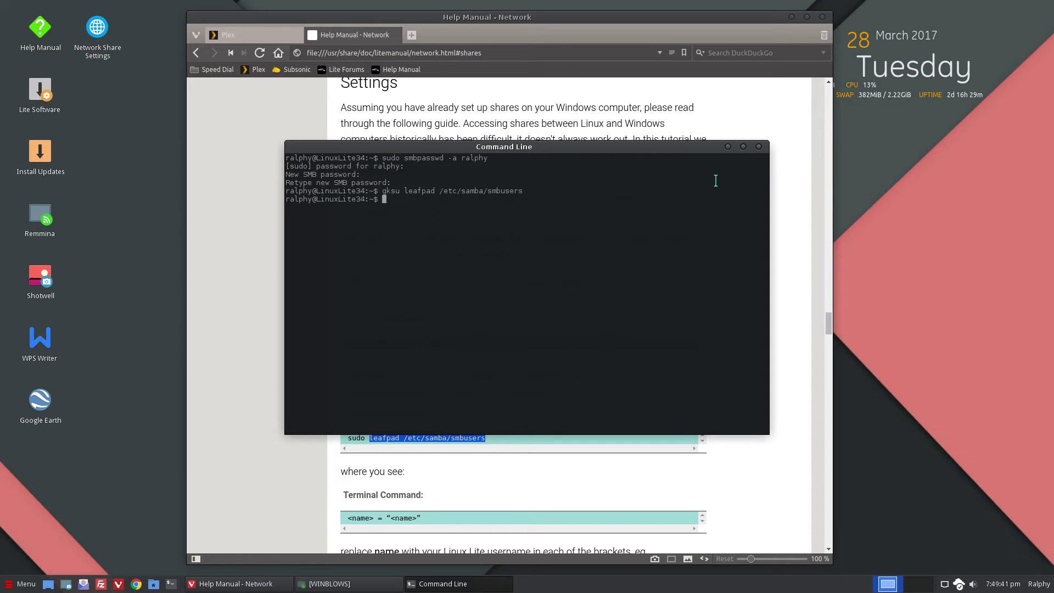
Highlight the earlier smbpasswd and gksu command lines in the terminal, then minimize all windows.
{"action": "left_click", "coordinate": [728, 147]}
{"action": "left_click", "coordinate": [791, 17]}
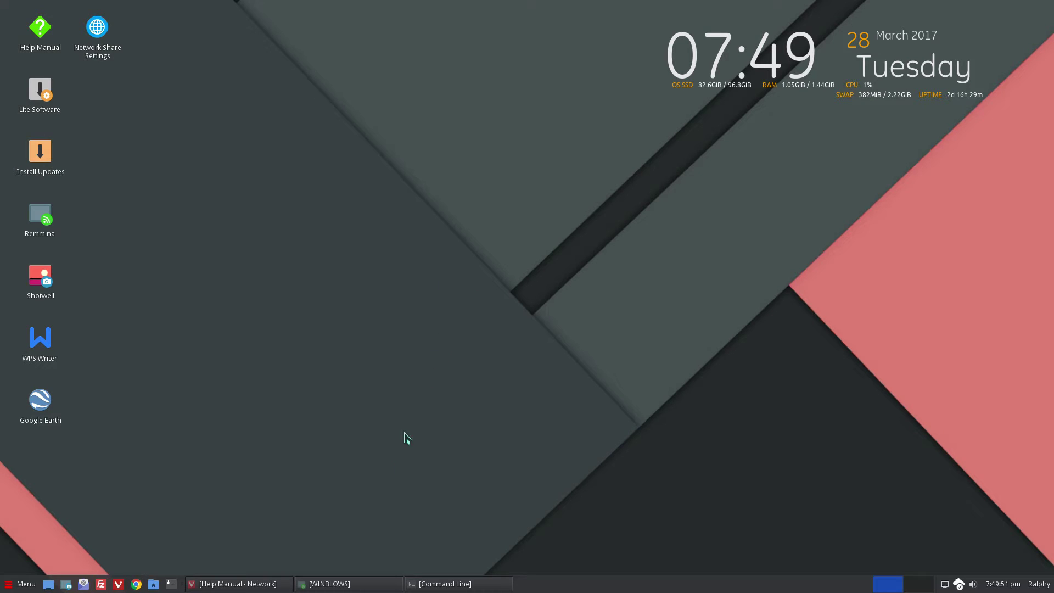
{"action": "left_click", "coordinate": [456, 583]}
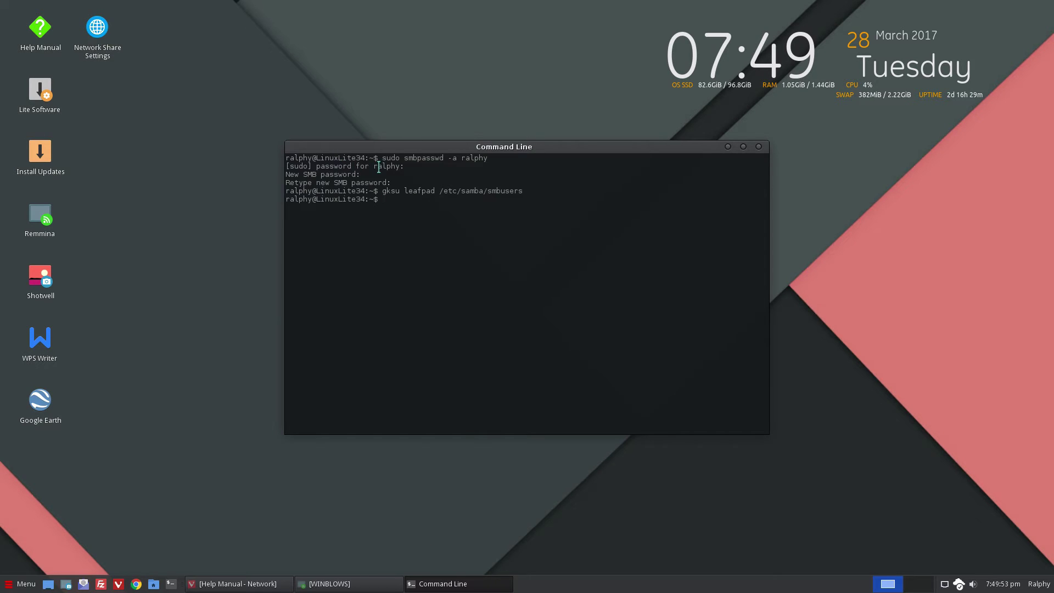
{"action": "left_click_drag", "start_coordinate": [383, 158], "coordinate": [509, 157]}
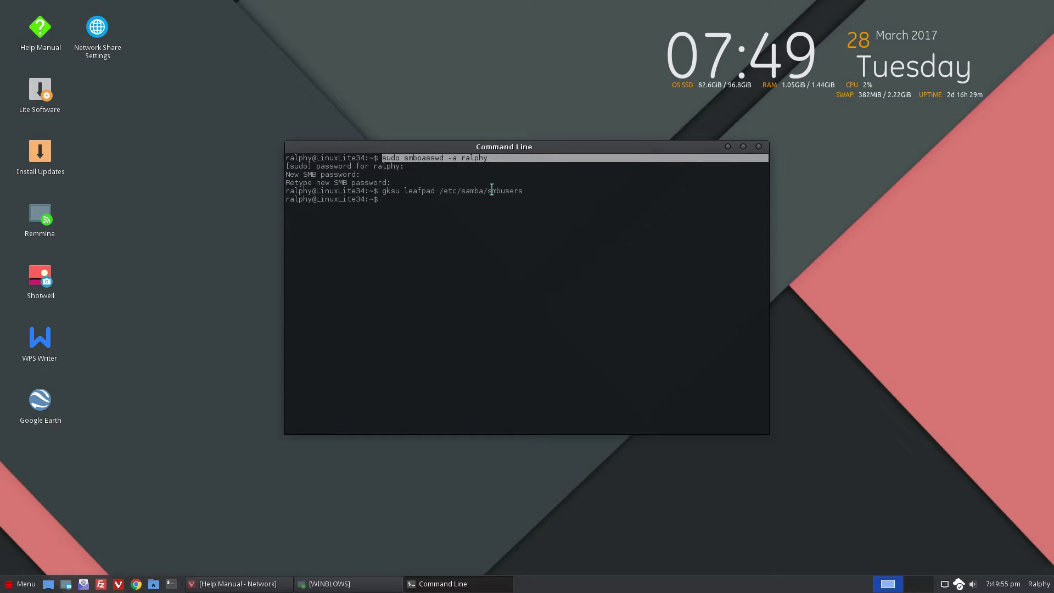
{"action": "left_click_drag", "start_coordinate": [480, 190], "coordinate": [533, 192]}
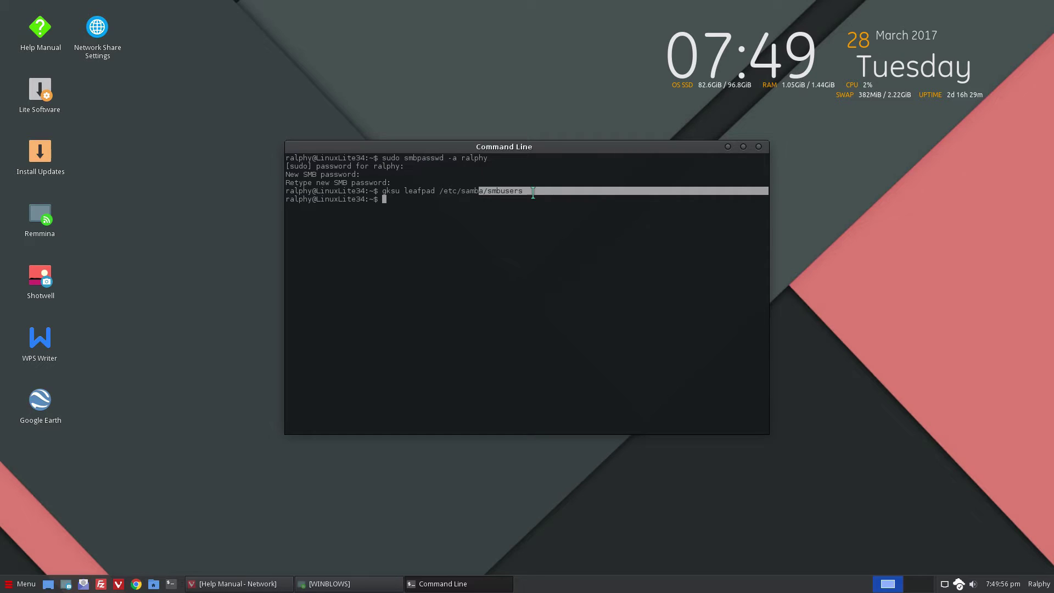
{"action": "left_click", "coordinate": [727, 147]}
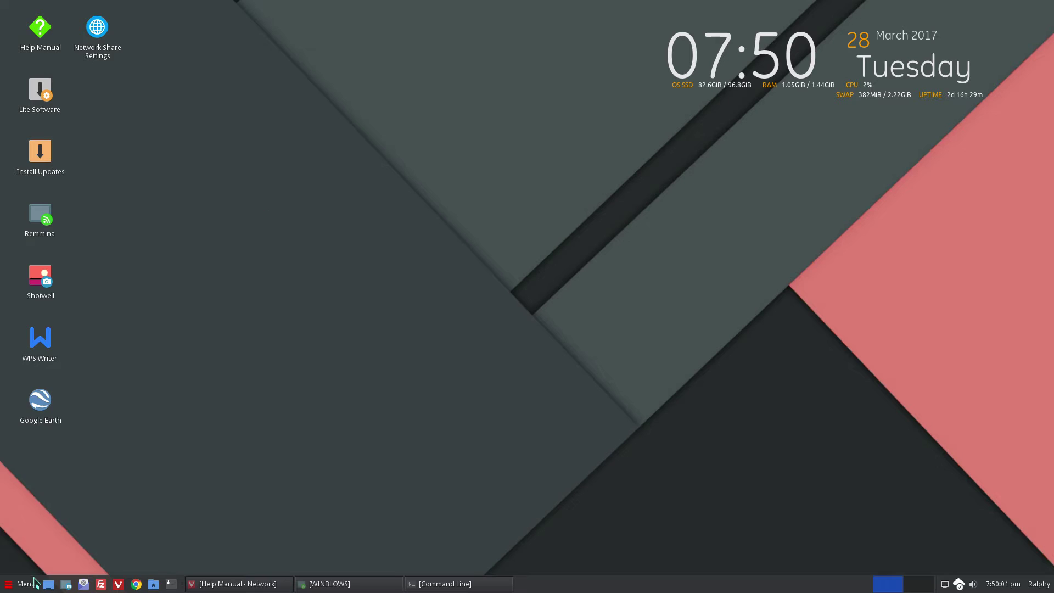
{"action": "left_click", "coordinate": [24, 584]}
{"action": "type", "text": "fire"}
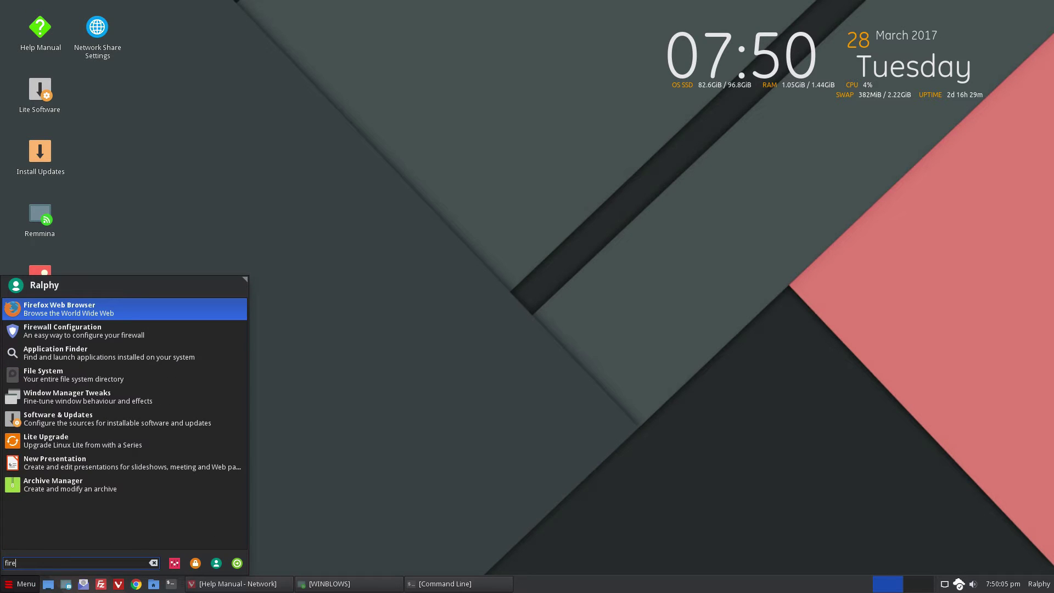
{"action": "key", "text": "Down"}
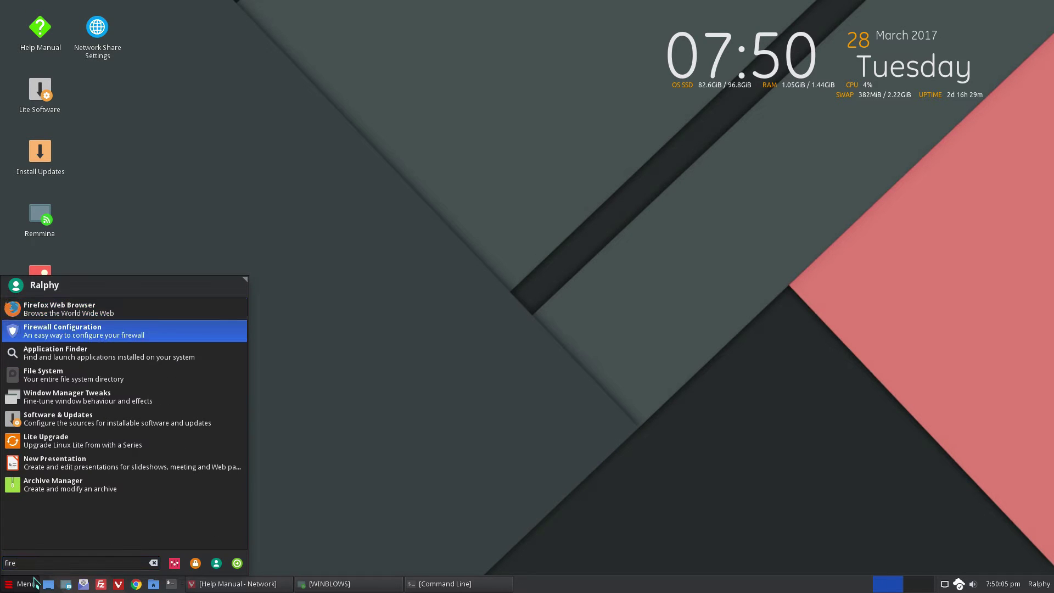
{"action": "key", "text": "Return"}
{"action": "key", "text": "Return"}
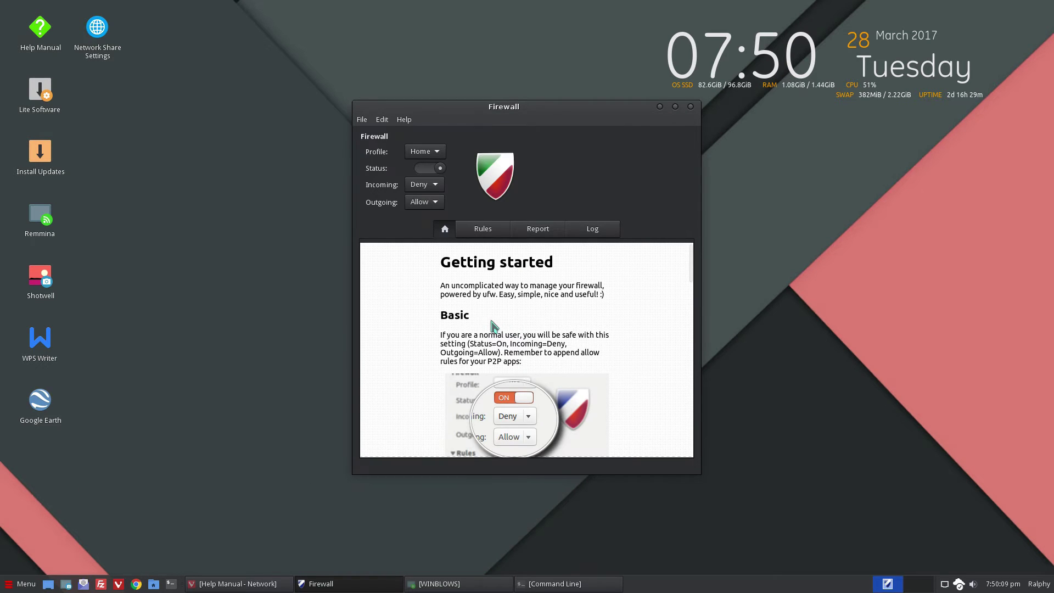
{"action": "left_click", "coordinate": [480, 231]}
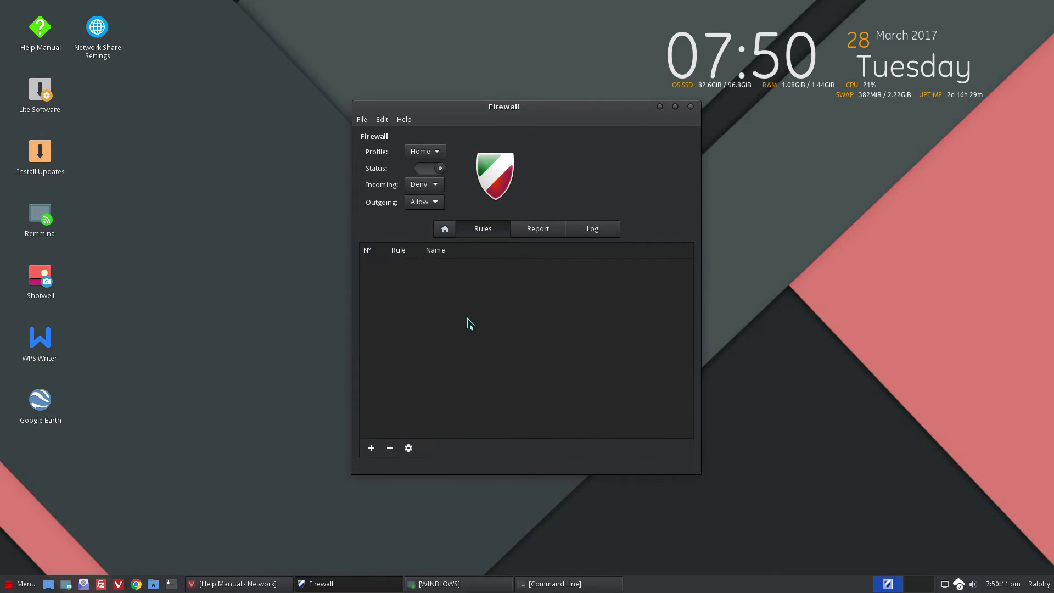
Close the firewall window and launch Network Share Settings with the administrator password.
{"action": "left_click", "coordinate": [690, 107]}
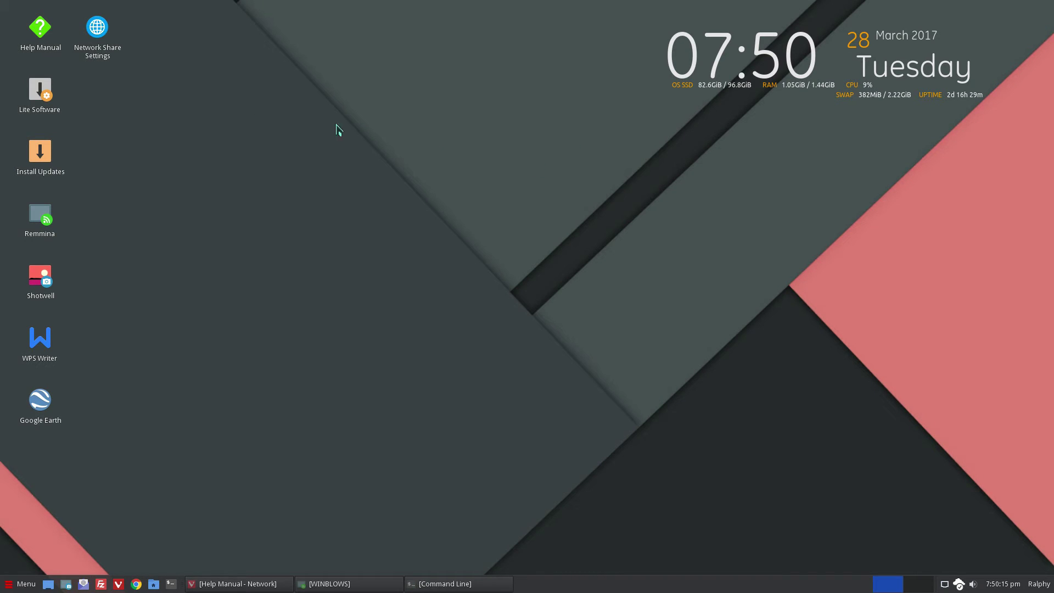
{"action": "double_click", "coordinate": [96, 39]}
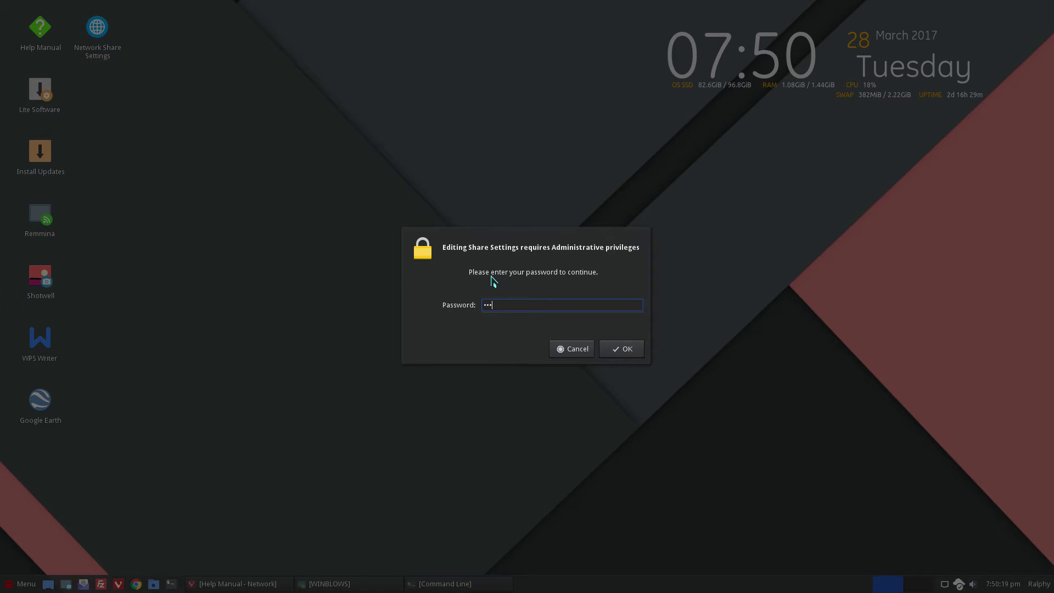
{"action": "key", "text": "Return"}
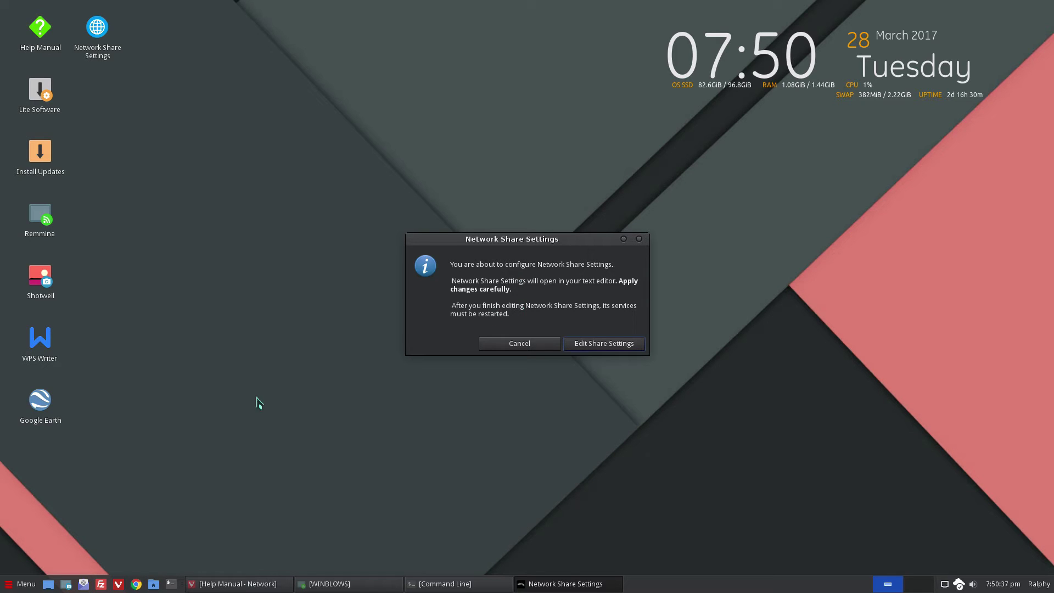
{"action": "left_click", "coordinate": [10, 582]}
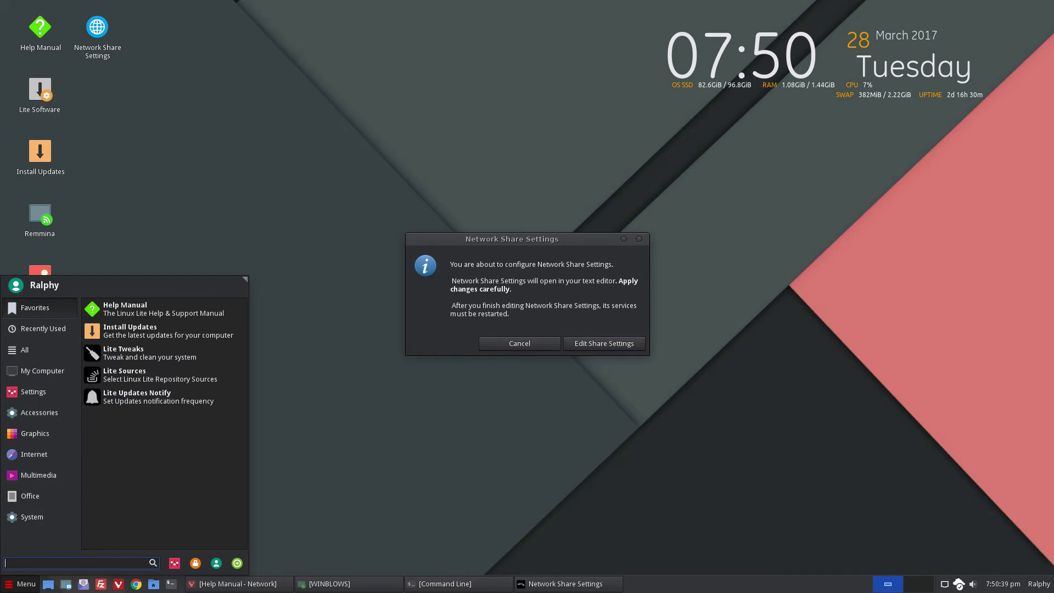
Open Firewall Configuration via a 'fire' menu search and check the Samba ALLOW IN rules for IPv4 and v6.
{"action": "type", "text": "firew"}
{"action": "key", "text": "Return"}
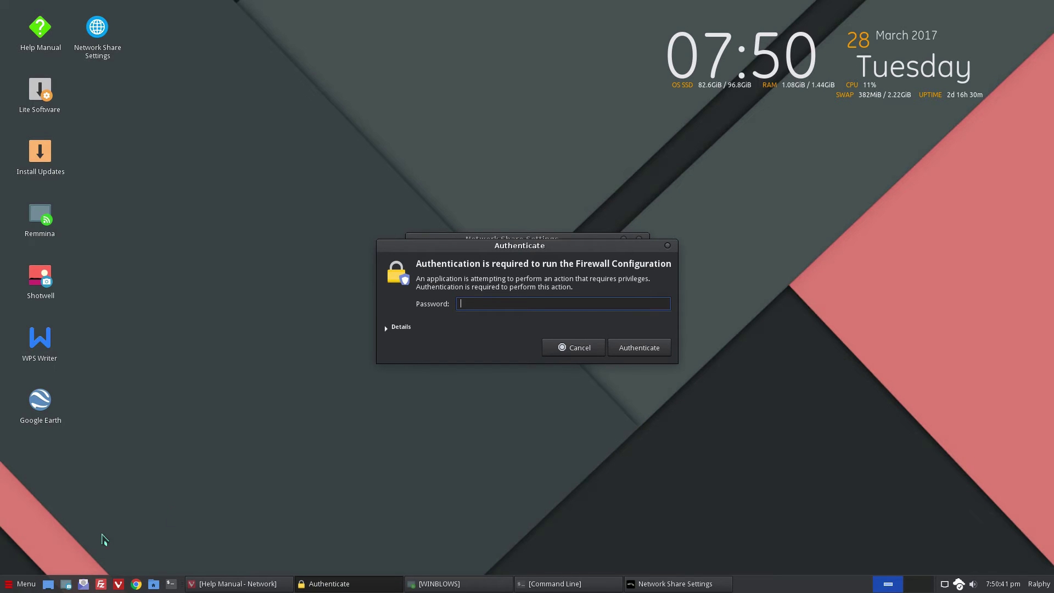
{"action": "type", "text": "••"}
{"action": "key", "text": "Return"}
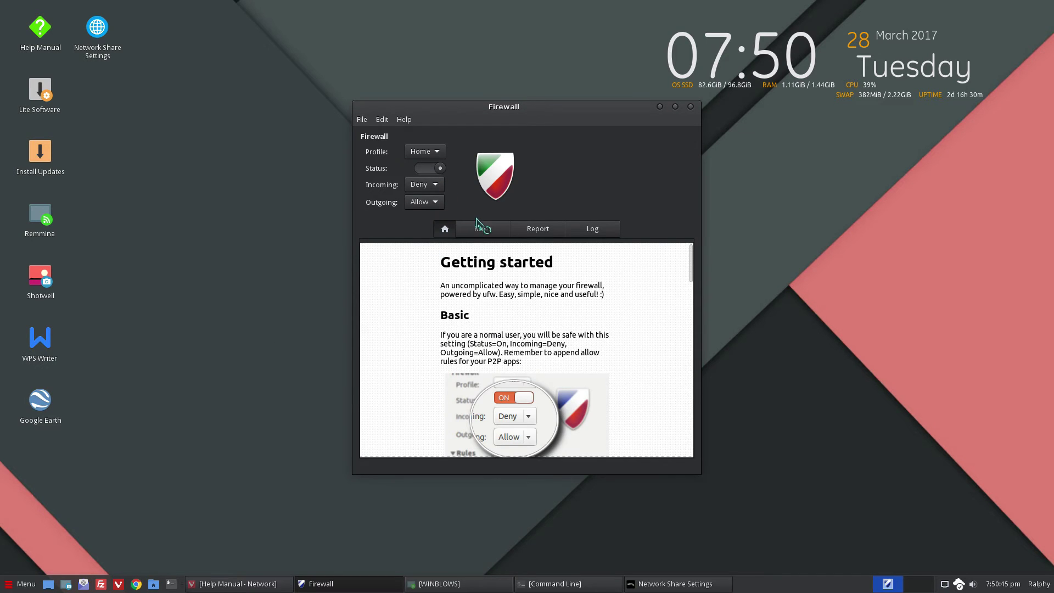
{"action": "left_click", "coordinate": [476, 220]}
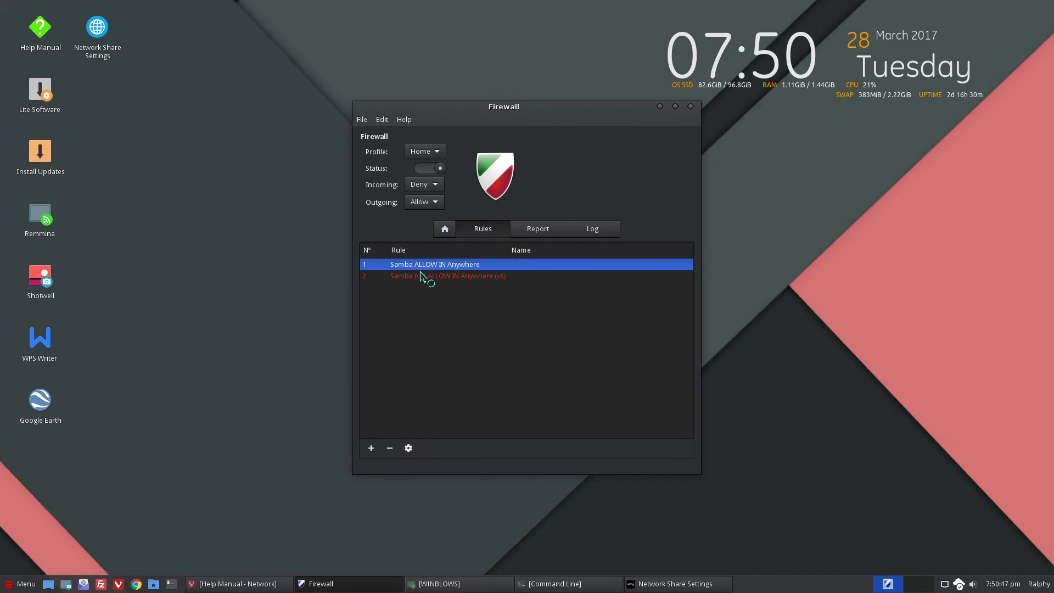
{"action": "left_click", "coordinate": [421, 277]}
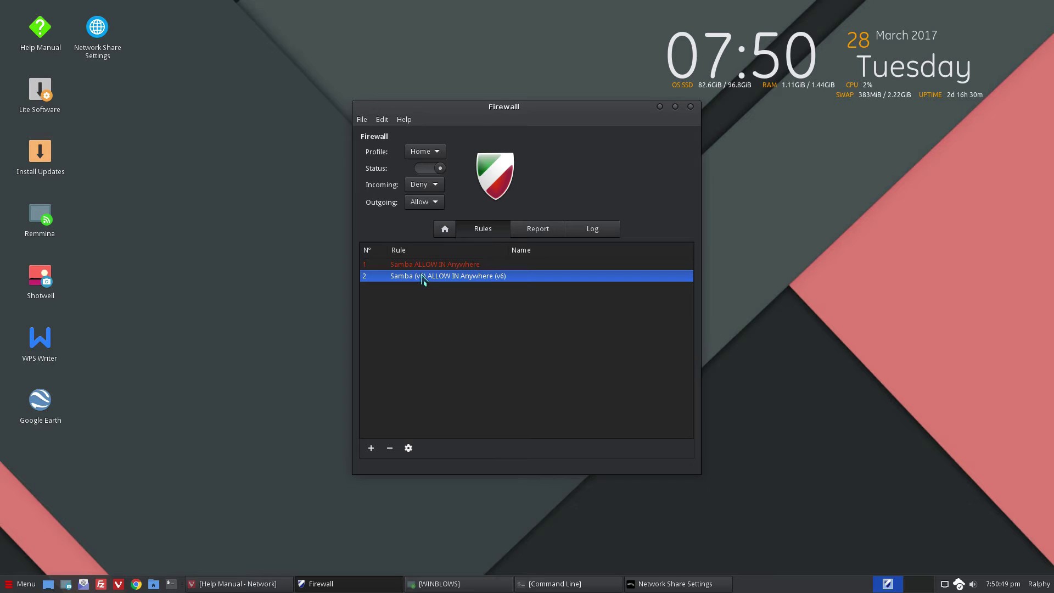
{"action": "left_click", "coordinate": [690, 107]}
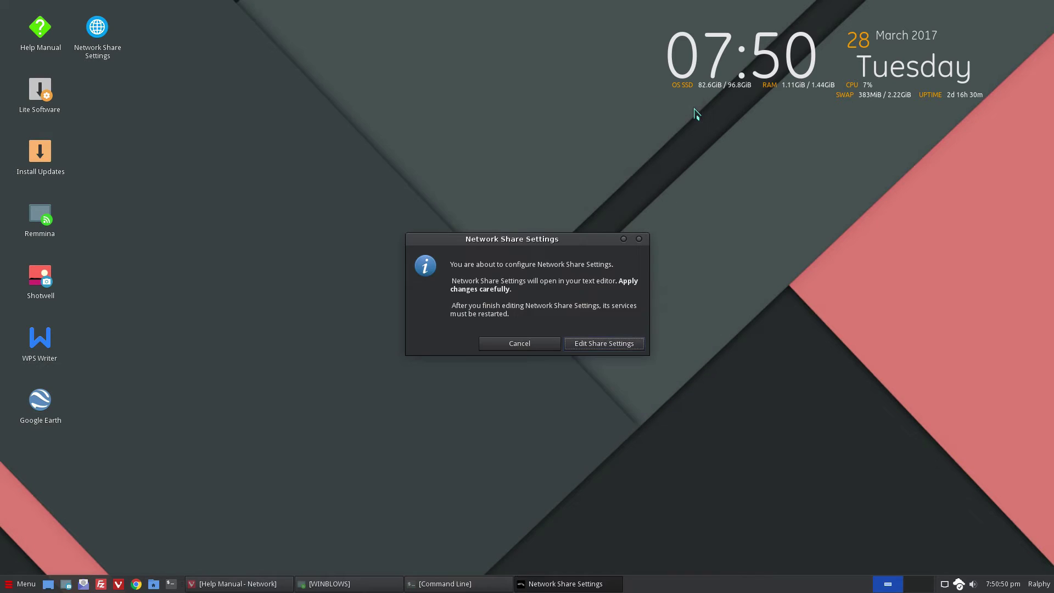
Open smb.conf and confirm its netbios name LinuxLite34 matches the 'hostname' output.
{"action": "left_click", "coordinate": [613, 344]}
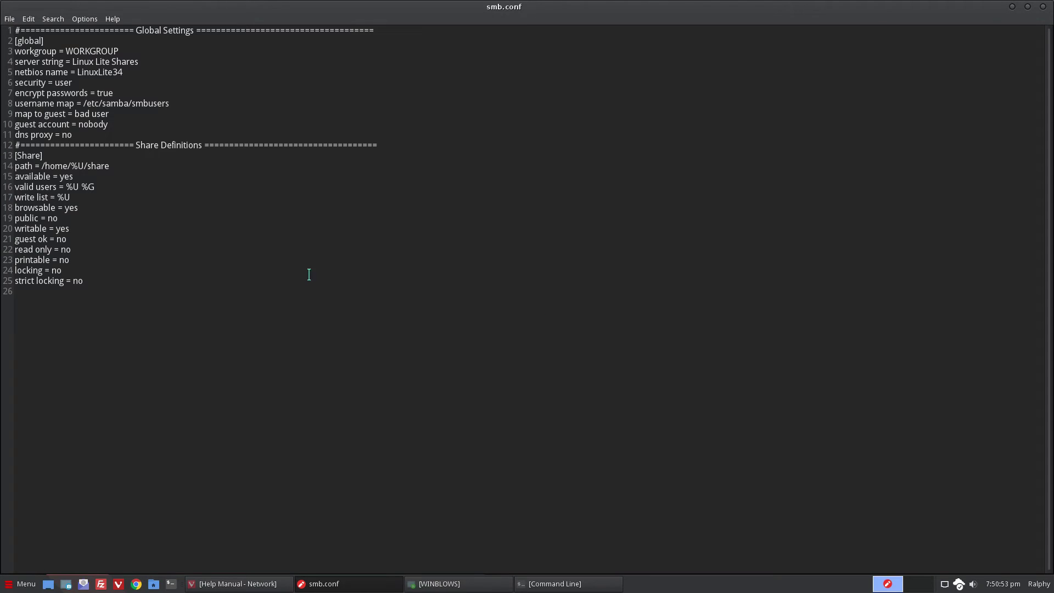
{"action": "left_click", "coordinate": [309, 275]}
{"action": "double_click", "coordinate": [87, 72]}
{"action": "left_click", "coordinate": [543, 584]}
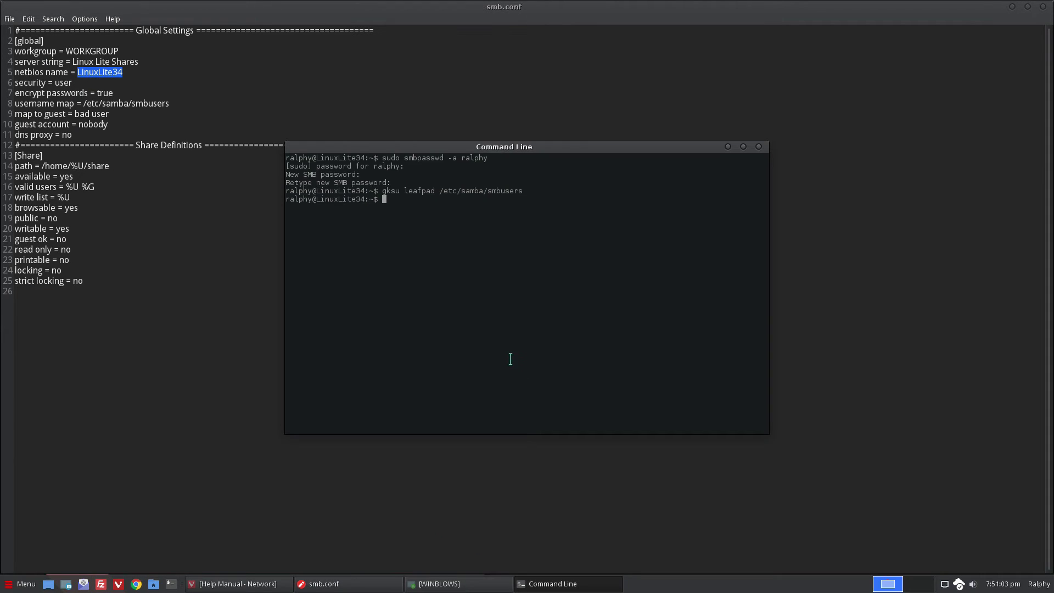
{"action": "type", "text": "hostname"}
{"action": "key", "text": "Return"}
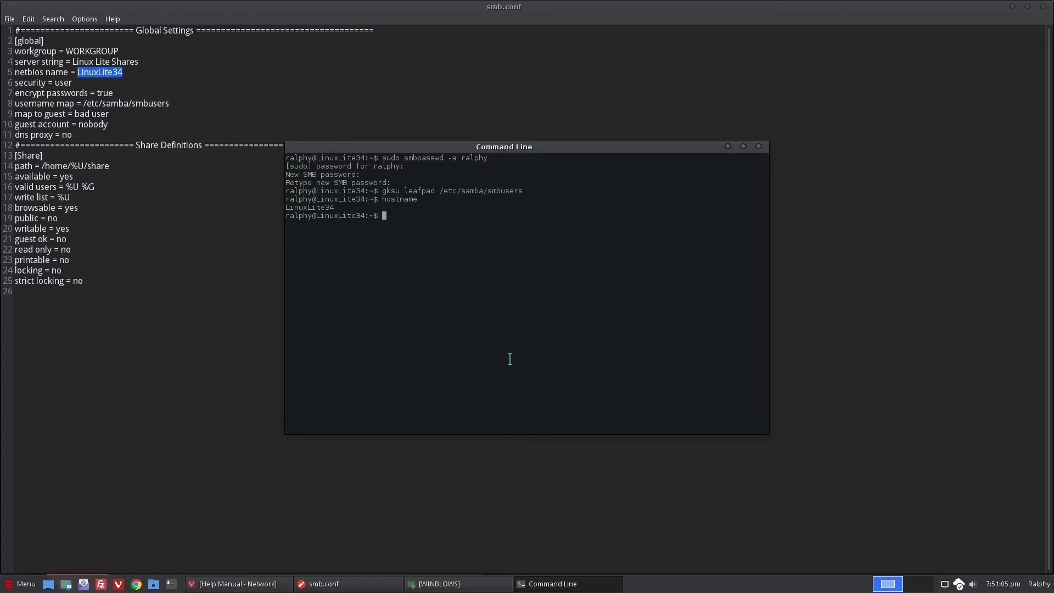
{"action": "double_click", "coordinate": [329, 212]}
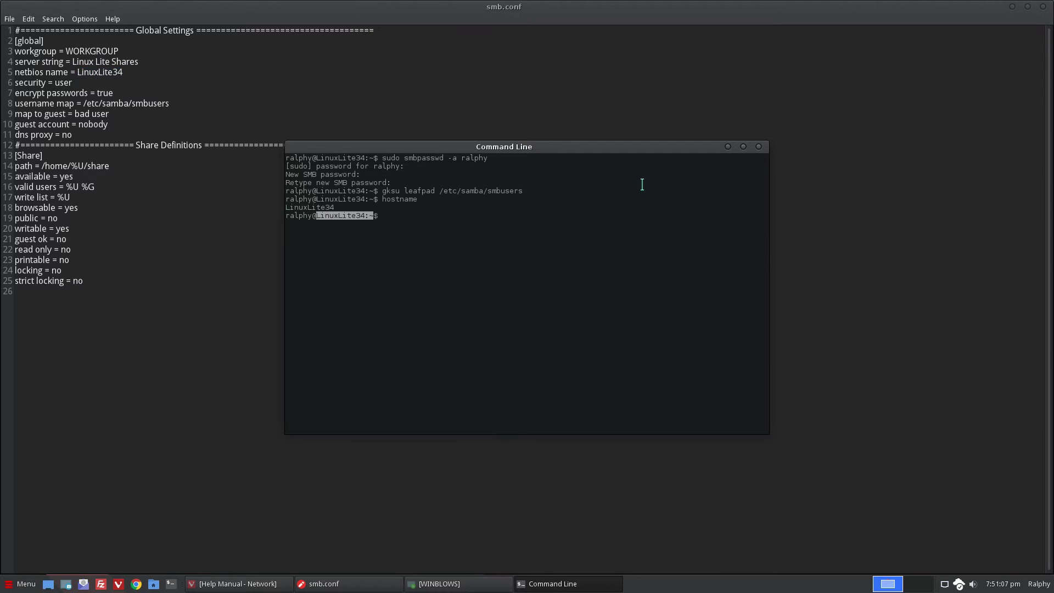
{"action": "double_click", "coordinate": [301, 207]}
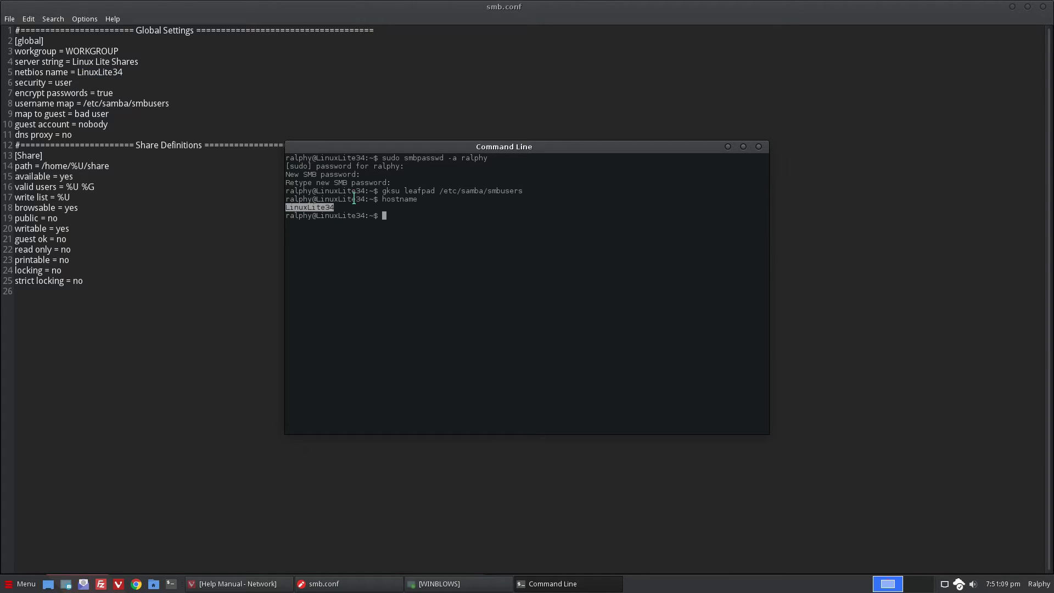
{"action": "left_click", "coordinate": [728, 147]}
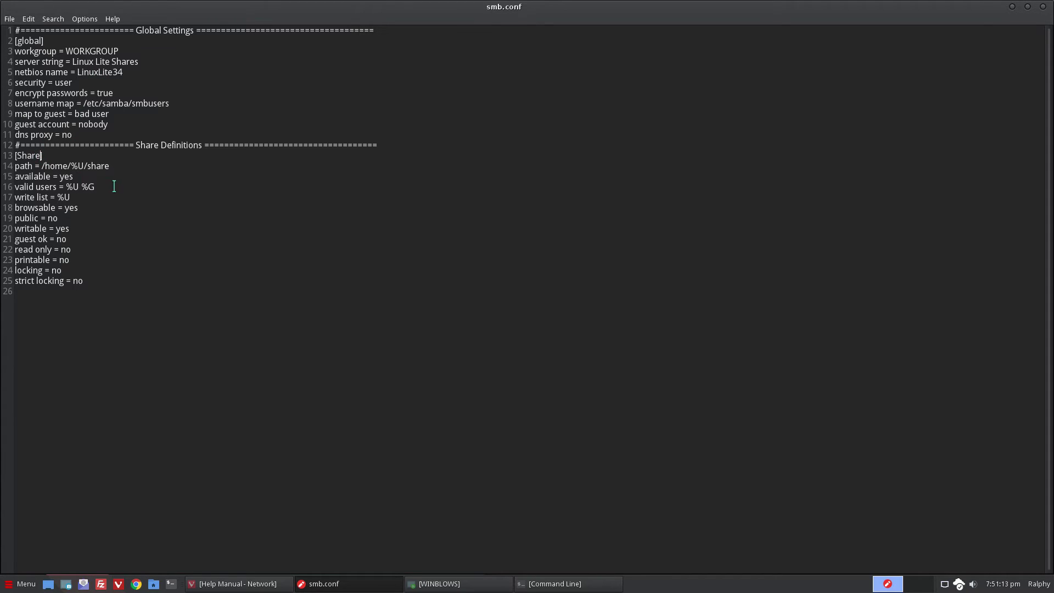
Change the line 14 share path to /home/%U/Shares and save smb.conf.
{"action": "left_click", "coordinate": [91, 167]}
{"action": "key", "text": "BackSpace"}
{"action": "type", "text": "S"}
{"action": "left_click", "coordinate": [1042, 6]}
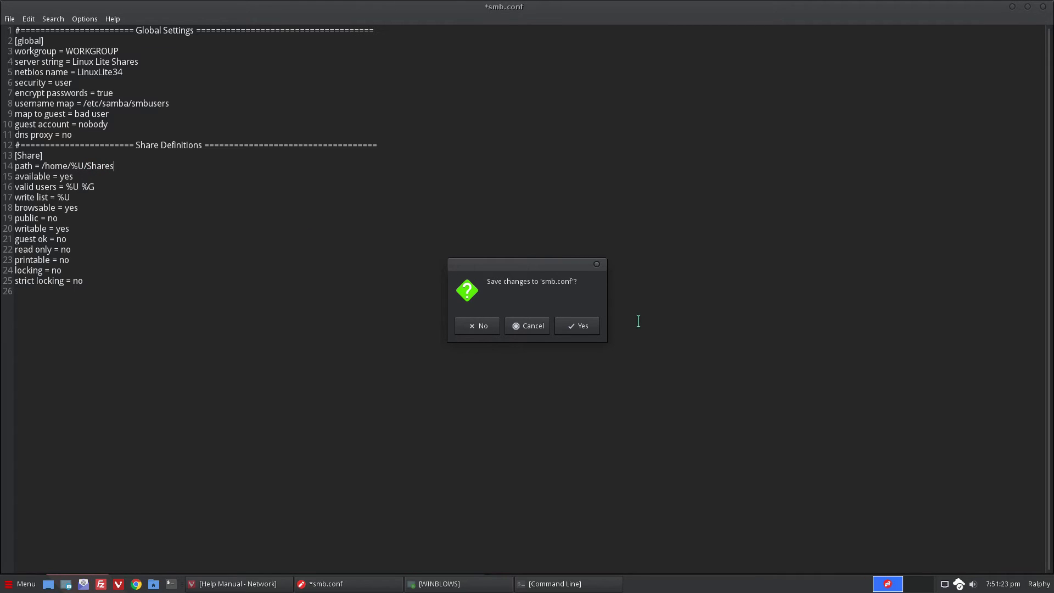
{"action": "left_click", "coordinate": [581, 328]}
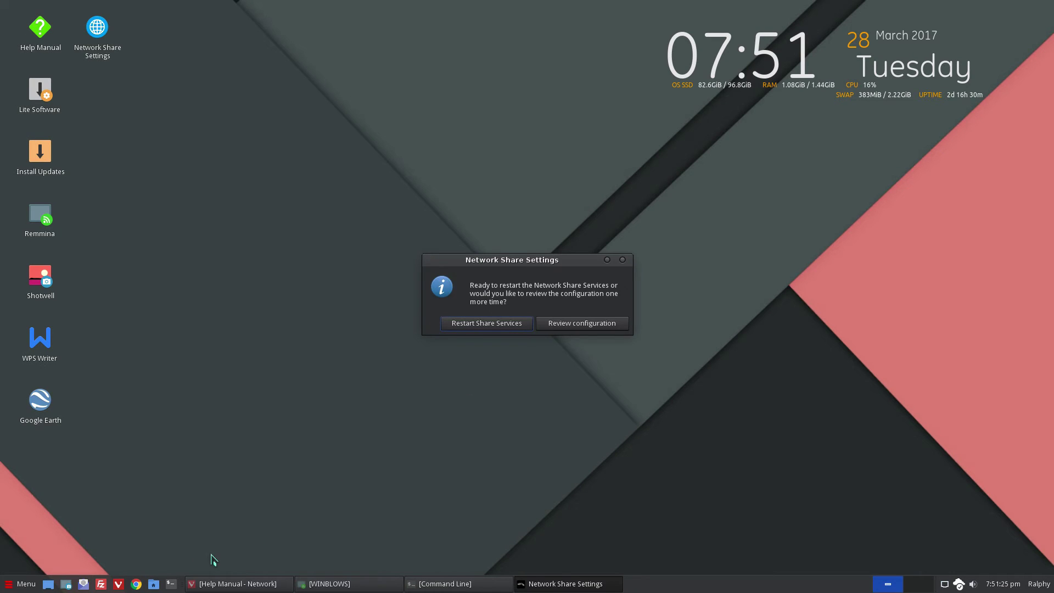
Create a new folder named Shares in the home folder.
{"action": "left_click", "coordinate": [154, 583]}
{"action": "right_click", "coordinate": [403, 353]}
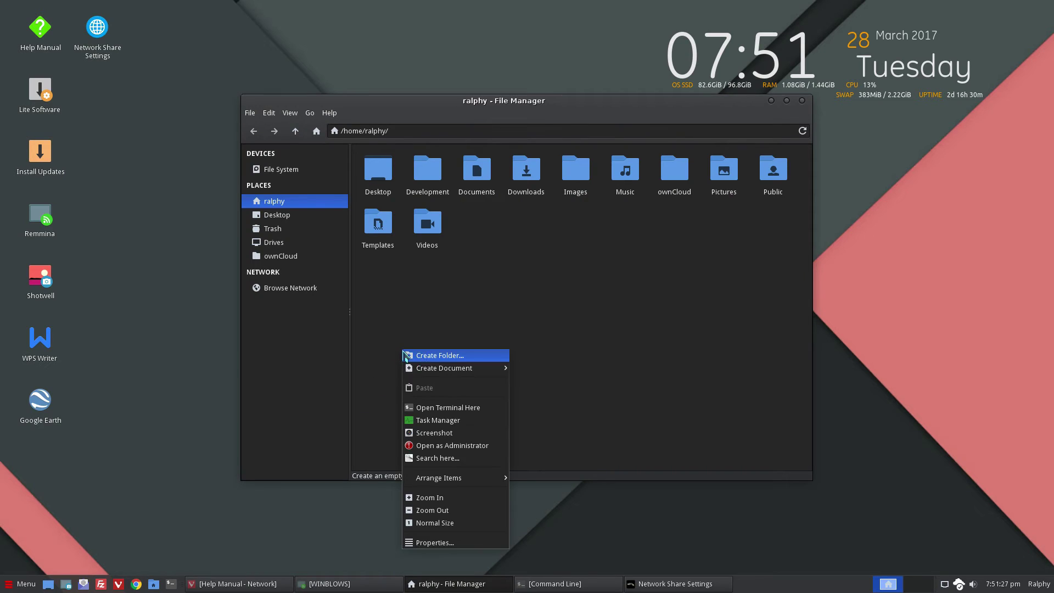
{"action": "left_click", "coordinate": [406, 356]}
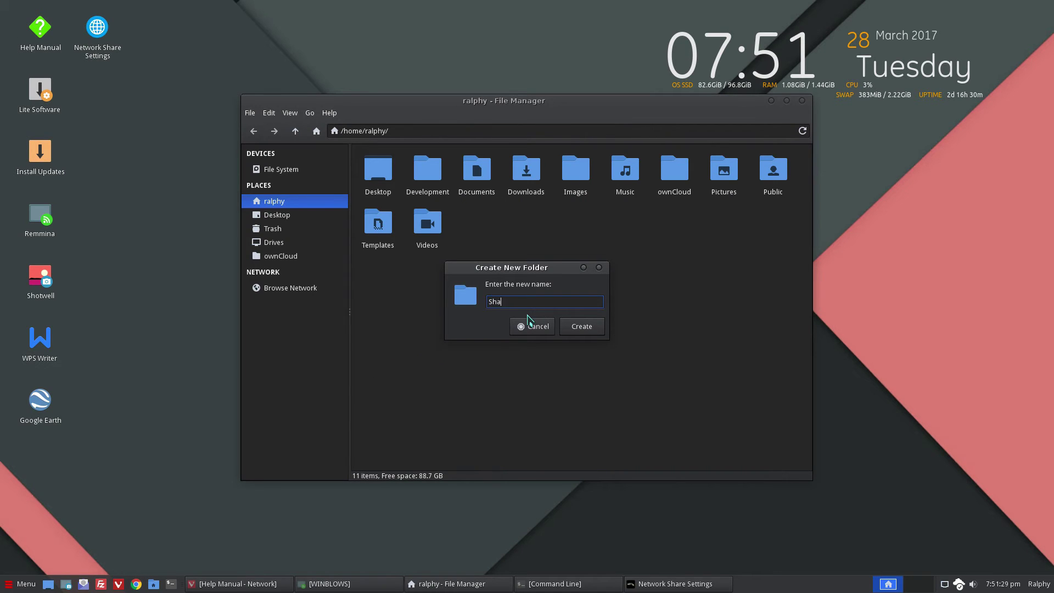
{"action": "key", "text": "Return"}
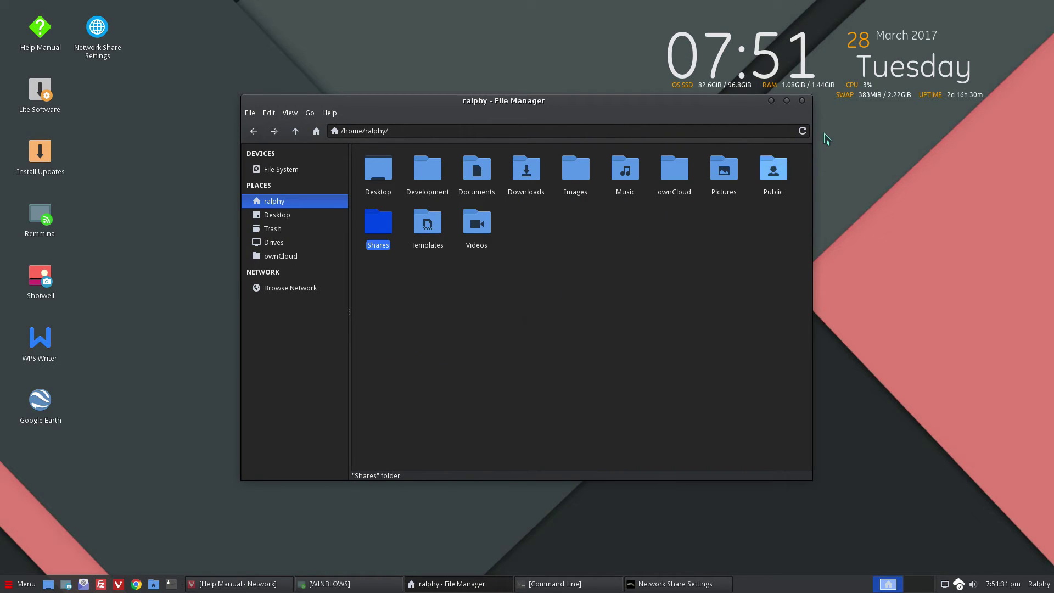
Close the file manager and restart the network share services, confirming with OK.
{"action": "left_click", "coordinate": [802, 100]}
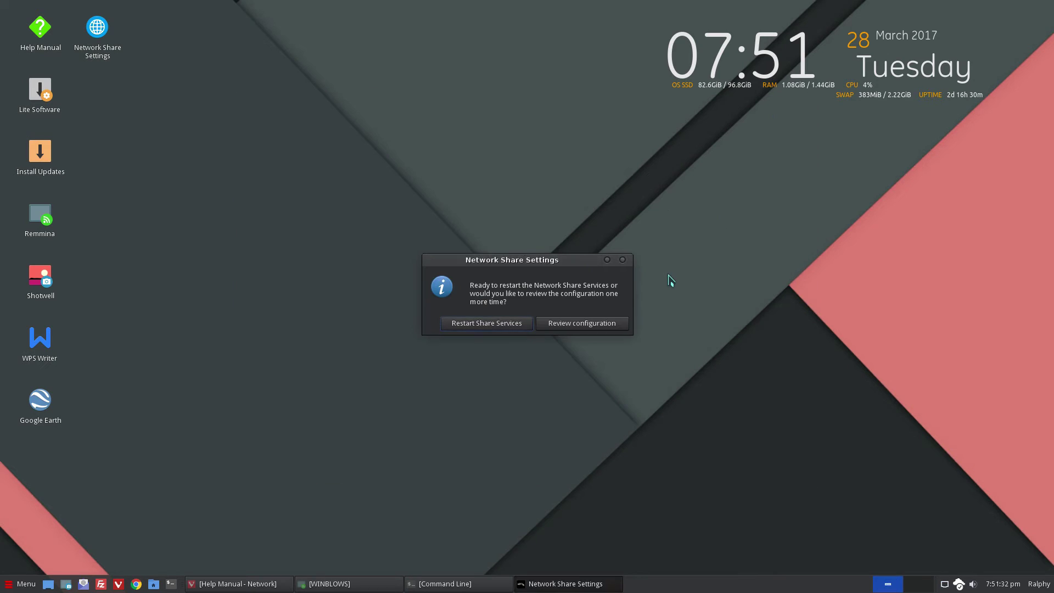
{"action": "left_click", "coordinate": [454, 323]}
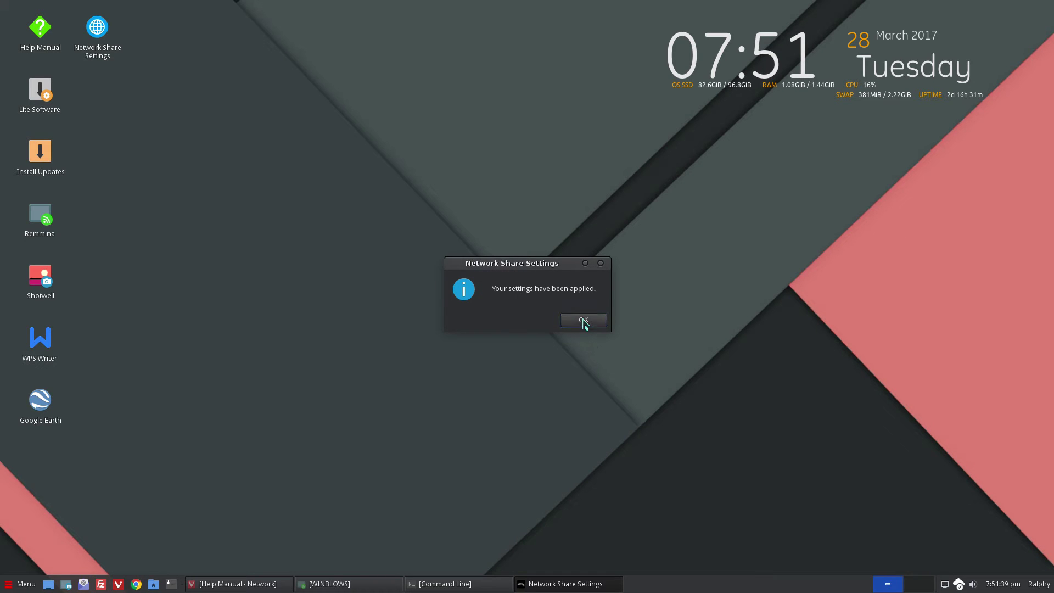
{"action": "left_click", "coordinate": [585, 322]}
On the WINBLOWS remote desktop, open LINUXLITE34 from File Explorer's Network view.
{"action": "left_click", "coordinate": [331, 586]}
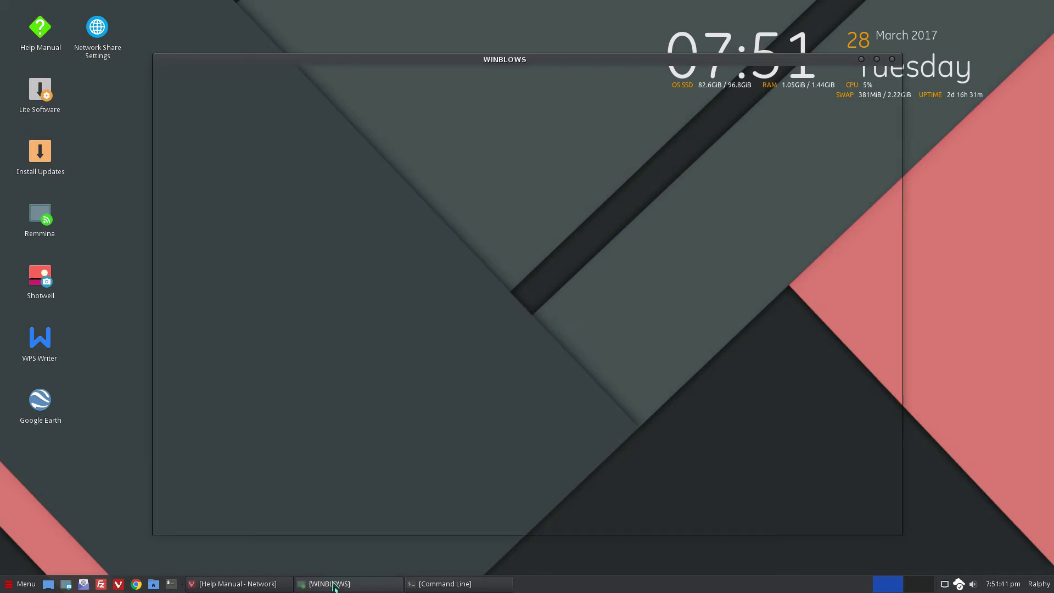
{"action": "left_click", "coordinate": [248, 524]}
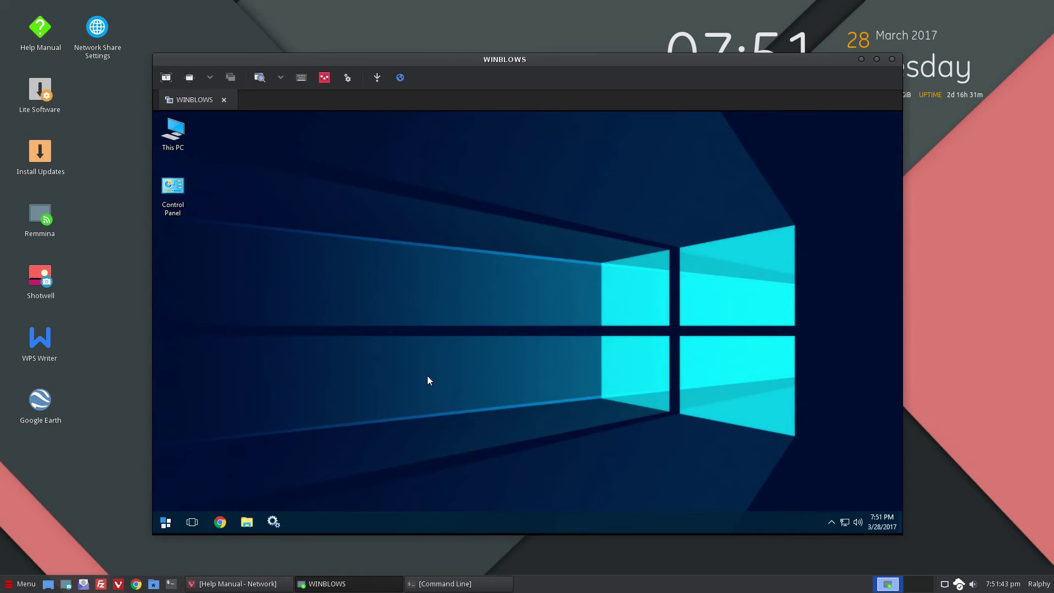
{"action": "left_click", "coordinate": [320, 290]}
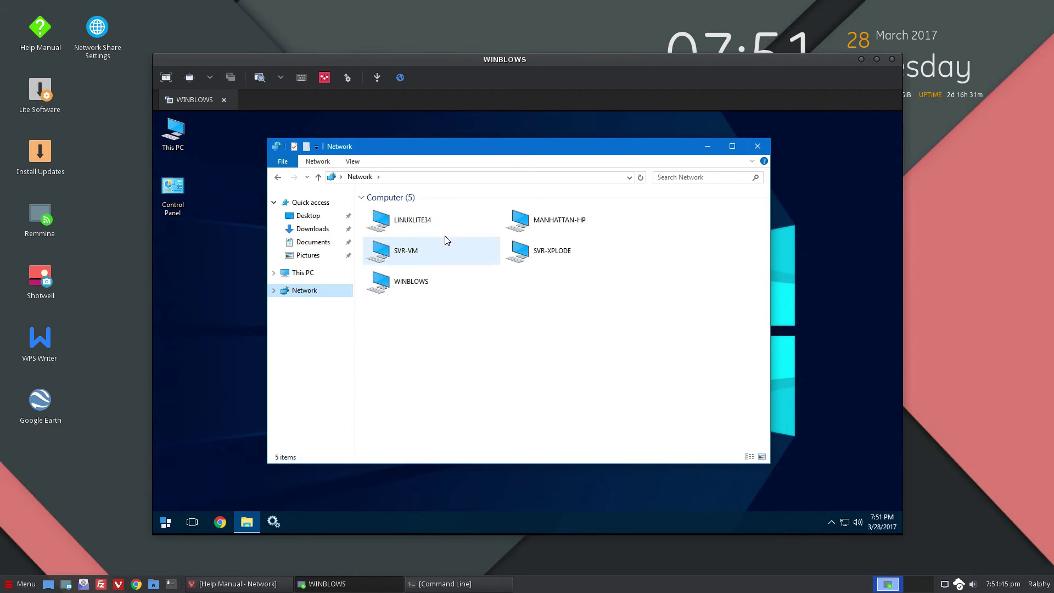
{"action": "double_click", "coordinate": [413, 221]}
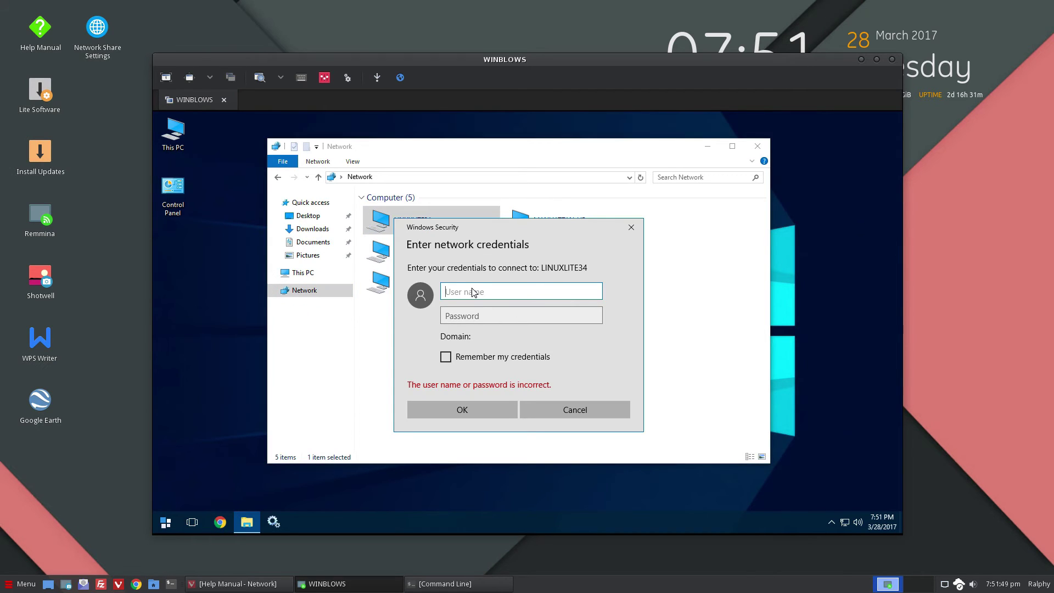
Enter your username and SMB password, then retry after the credentials are rejected.
{"action": "type", "text": "ralphy"}
{"action": "key", "text": "Tab"}
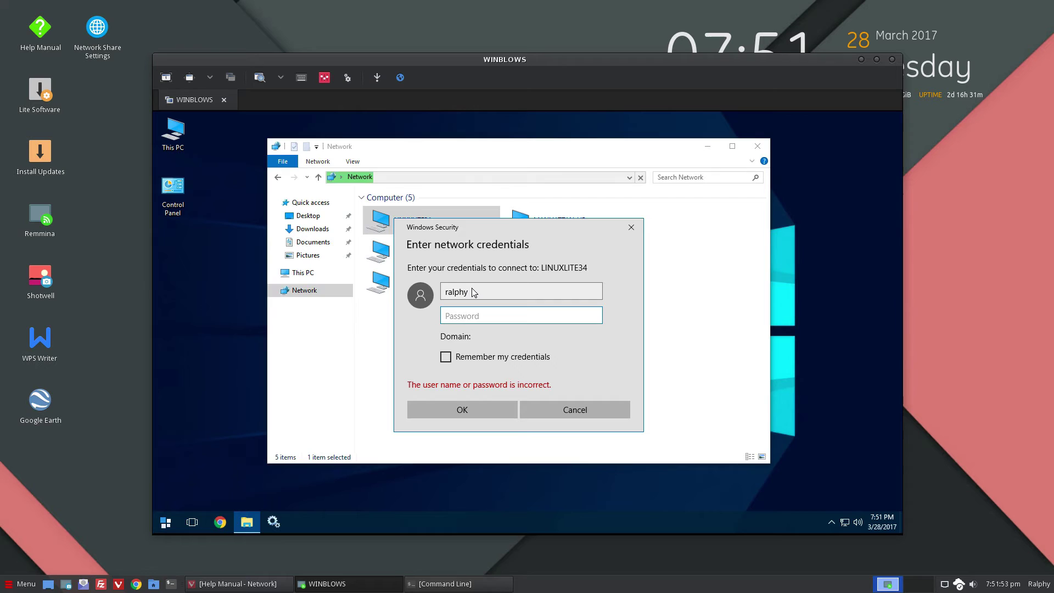
{"action": "type", "text": "******"}
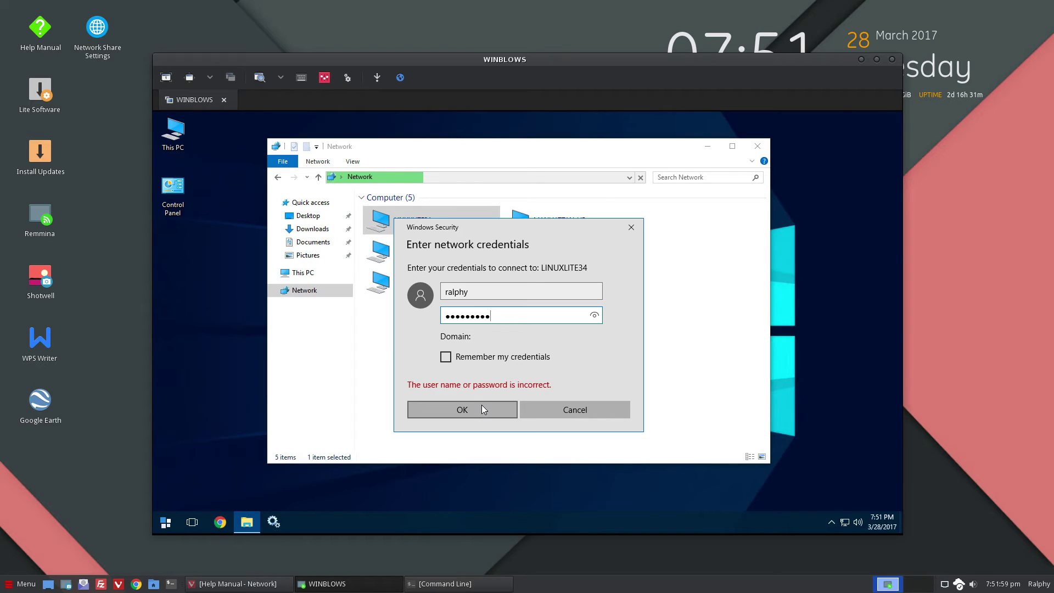
{"action": "left_click", "coordinate": [462, 409]}
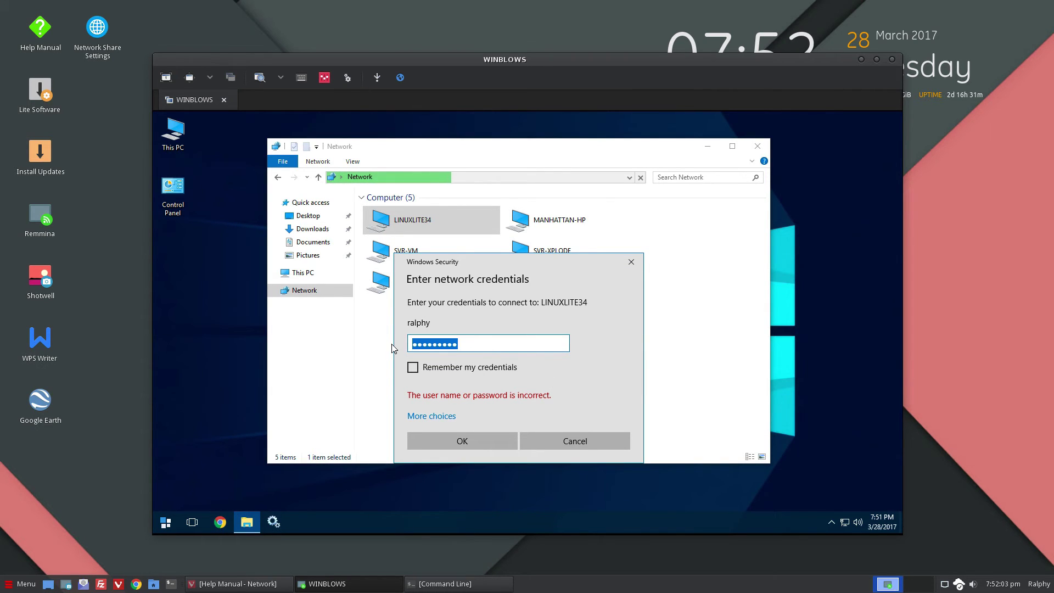
{"action": "type", "text": "••••••••••"}
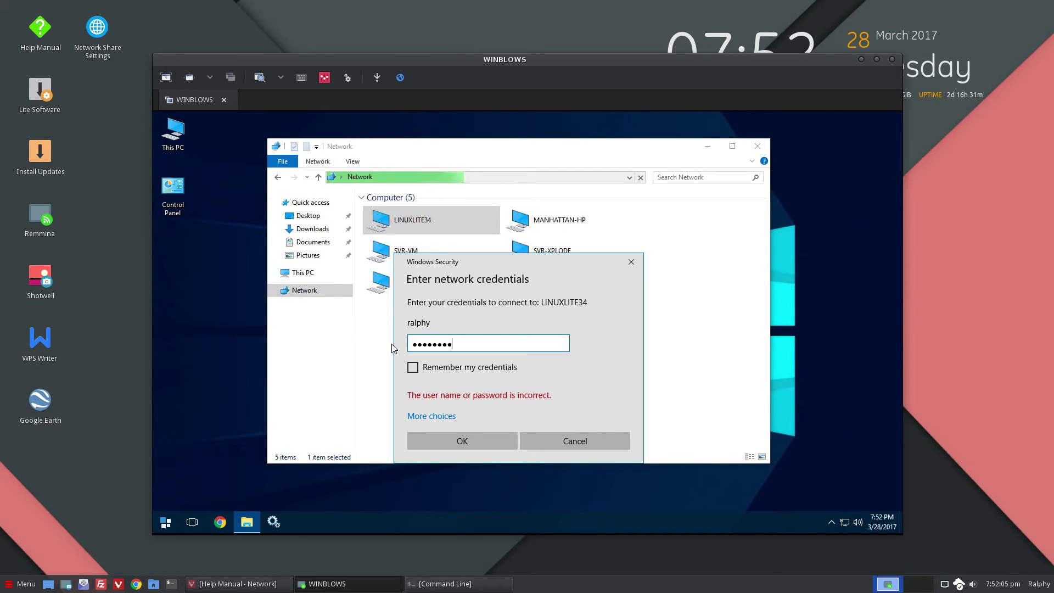
{"action": "left_click", "coordinate": [443, 439]}
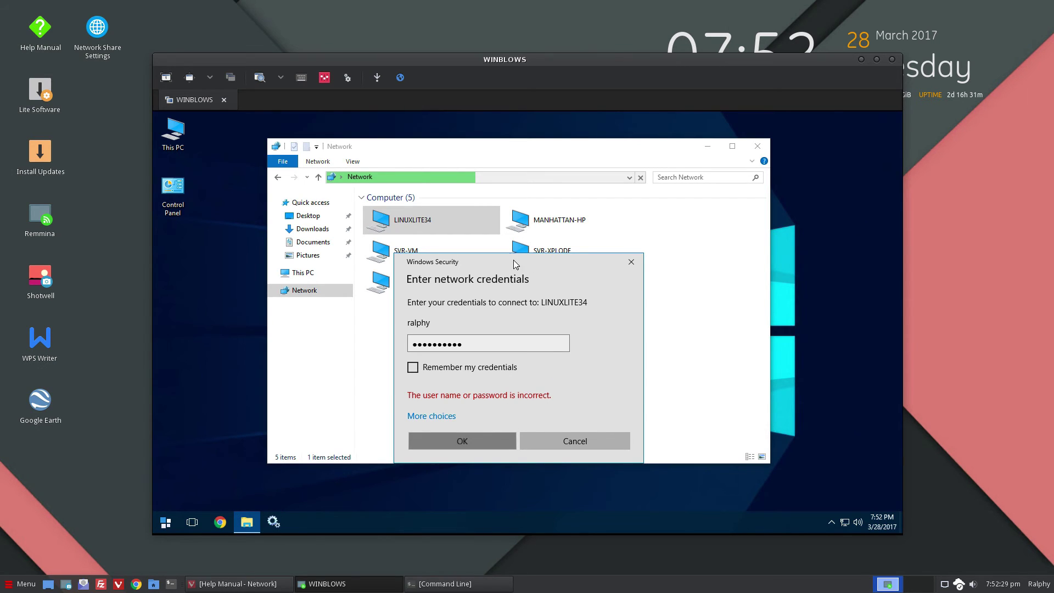
Close the remote desktop session and reconnect to WINBLOWS in Remmina.
{"action": "left_click", "coordinate": [892, 59]}
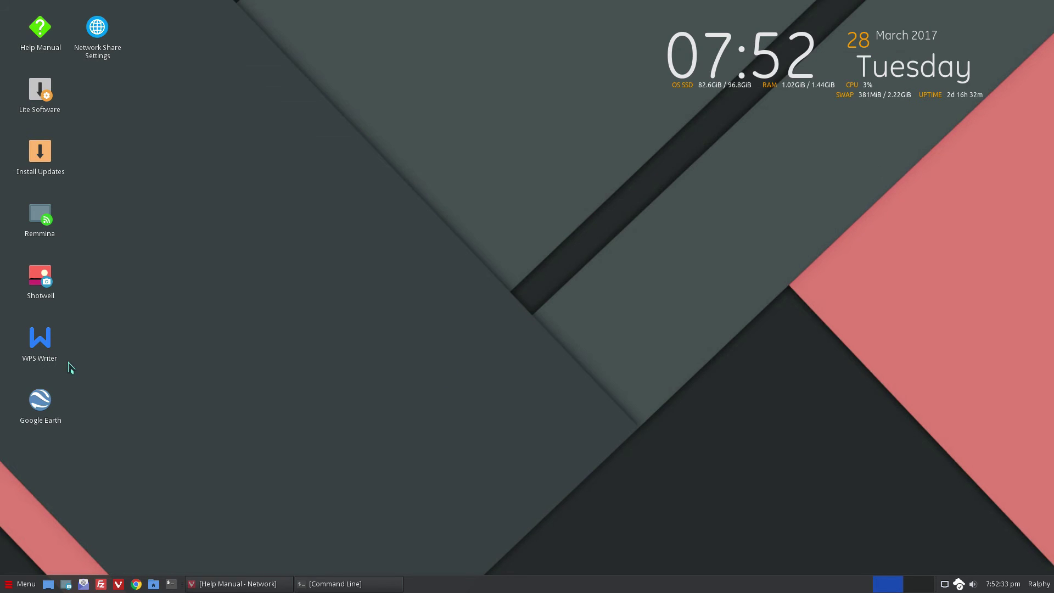
{"action": "double_click", "coordinate": [40, 217]}
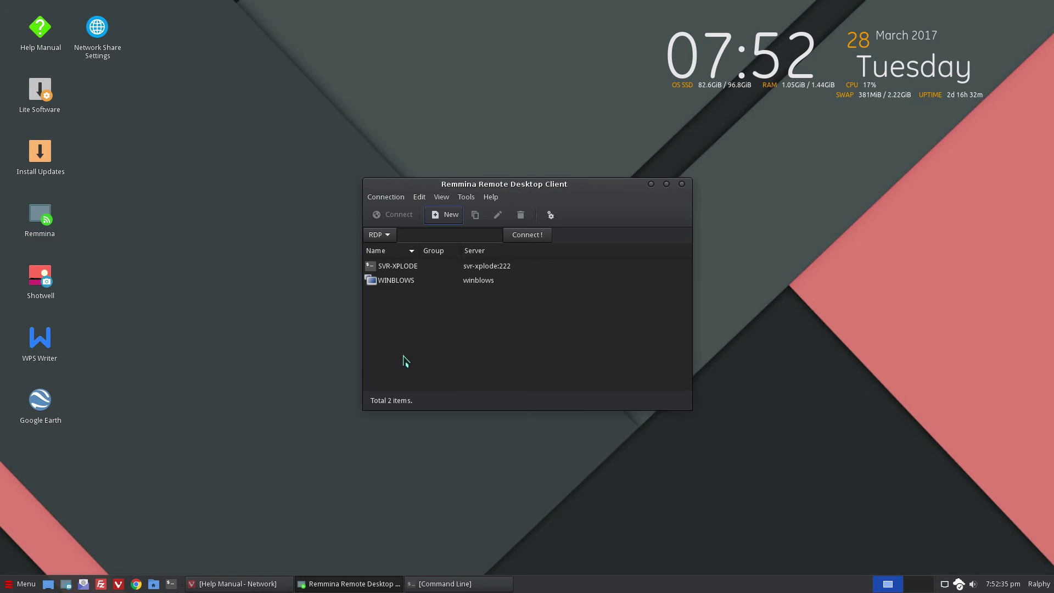
{"action": "double_click", "coordinate": [397, 283]}
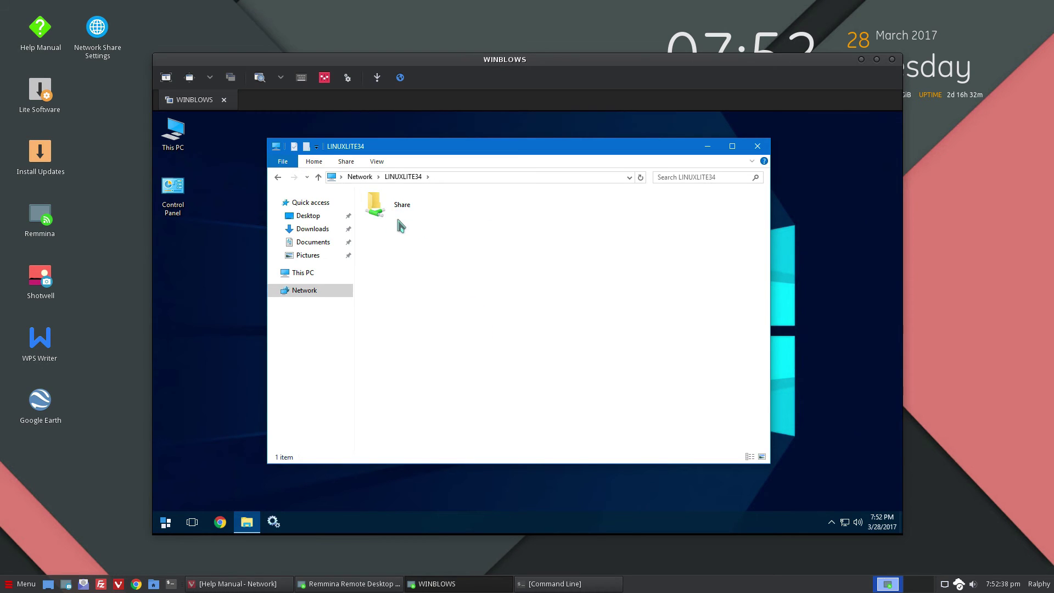
Browse Network > LINUXLITE34 > Share, confirm it is empty, and return to the share list.
{"action": "left_click", "coordinate": [370, 179]}
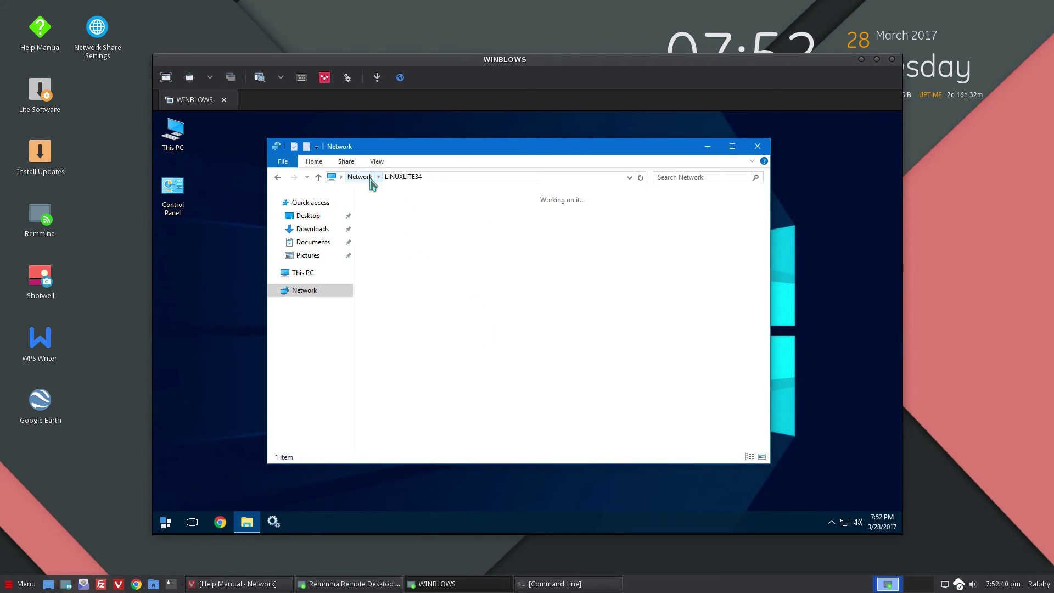
{"action": "double_click", "coordinate": [425, 226]}
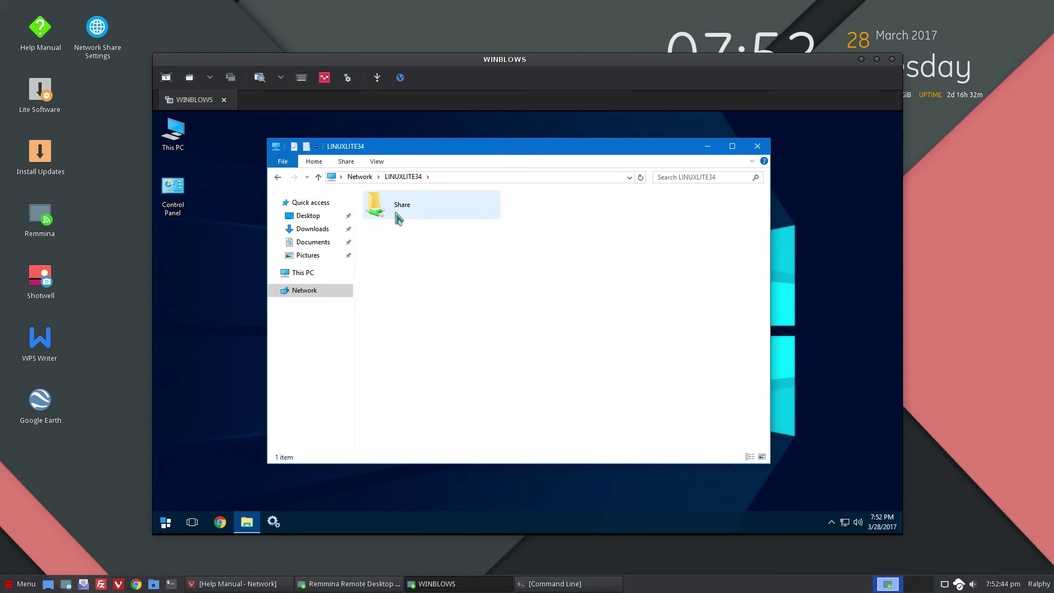
{"action": "double_click", "coordinate": [406, 220]}
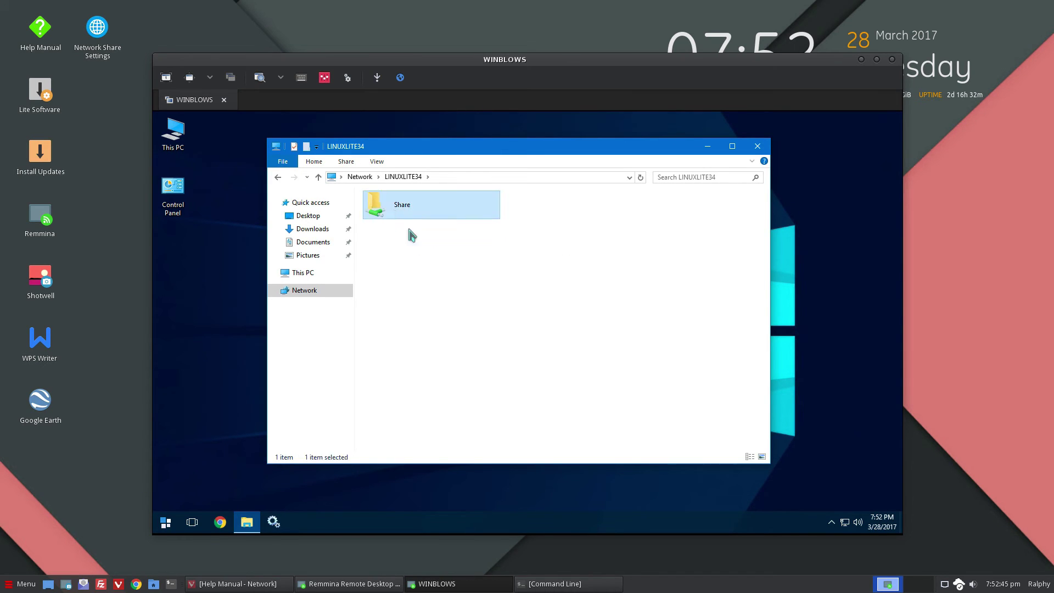
{"action": "left_click", "coordinate": [278, 177]}
{"action": "left_click", "coordinate": [465, 259]}
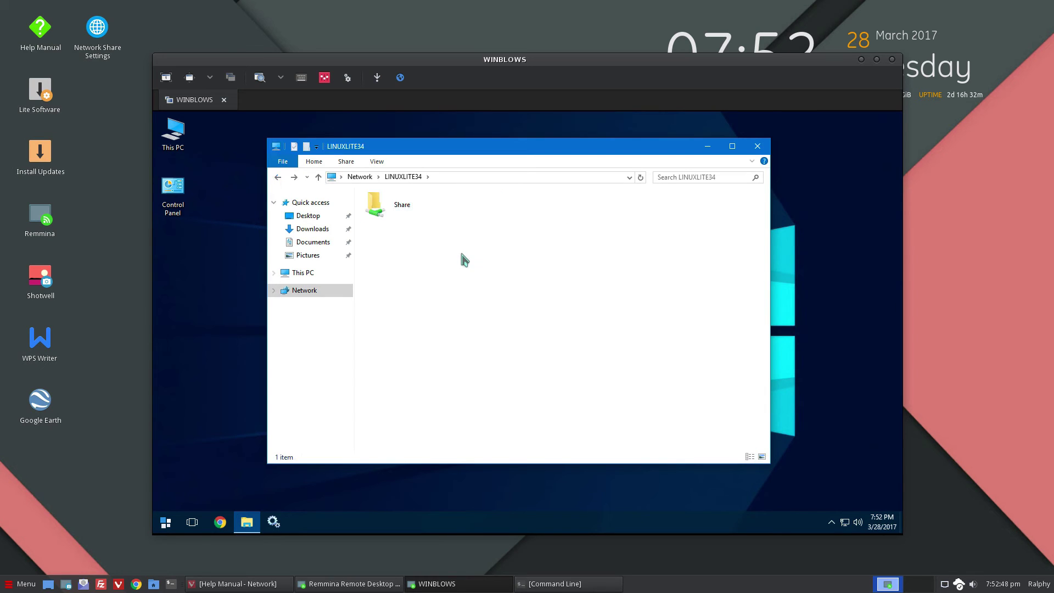
Inside LINUXLITE34's Share folder, add a new folder named 'test folder 1'.
{"action": "double_click", "coordinate": [433, 222]}
{"action": "right_click", "coordinate": [484, 313]}
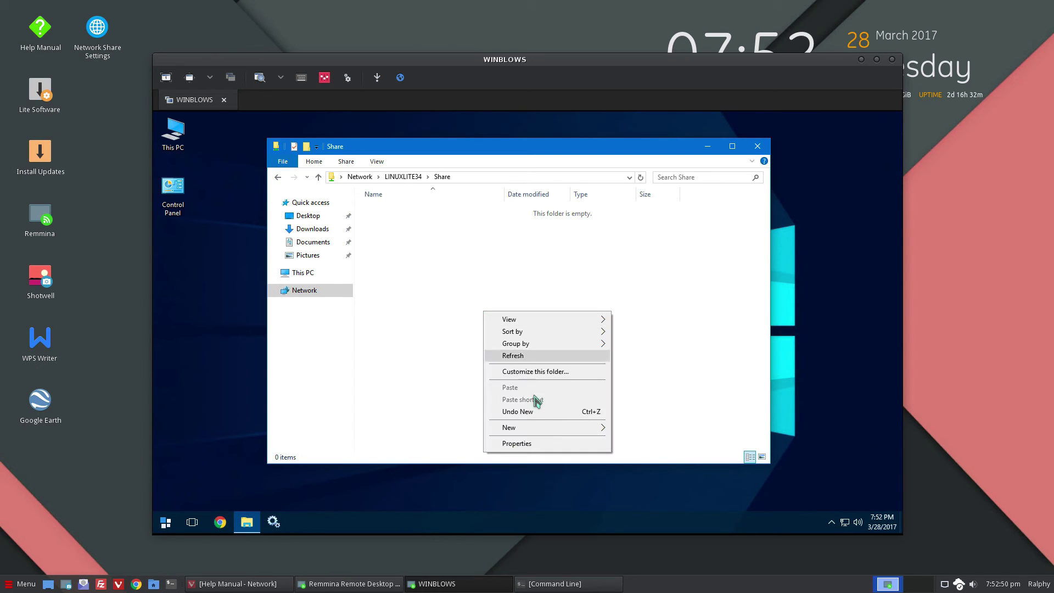
{"action": "mouse_move", "coordinate": [550, 429]}
{"action": "left_click", "coordinate": [599, 322]}
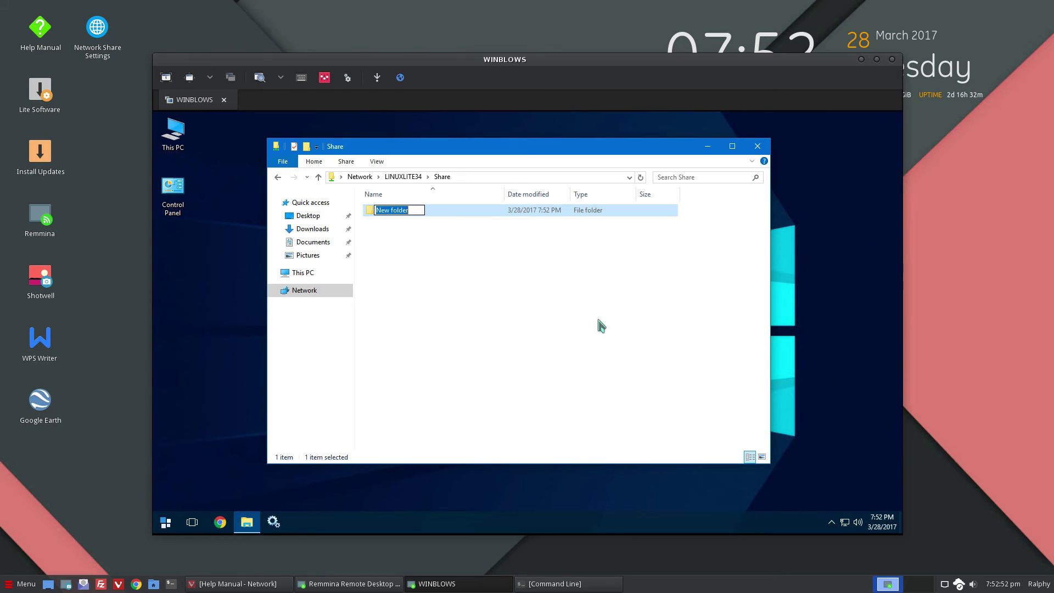
{"action": "type", "text": "test folder 1"}
{"action": "key", "text": "Return"}
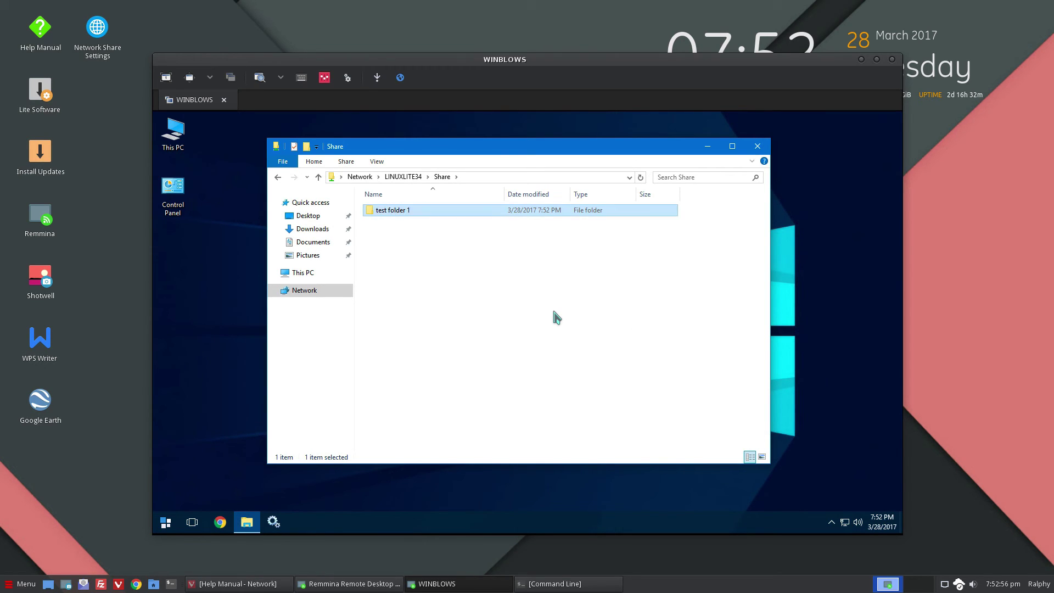
In Thunar, confirm the local Shares folder now contains 'test folder 1', then close Thunar.
{"action": "left_click", "coordinate": [154, 583]}
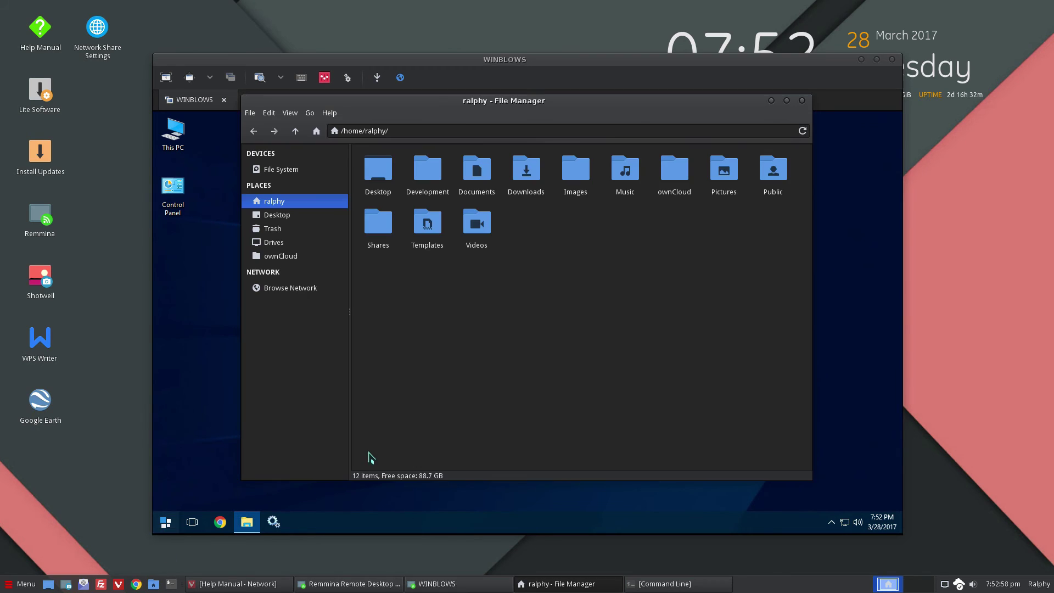
{"action": "double_click", "coordinate": [378, 223]}
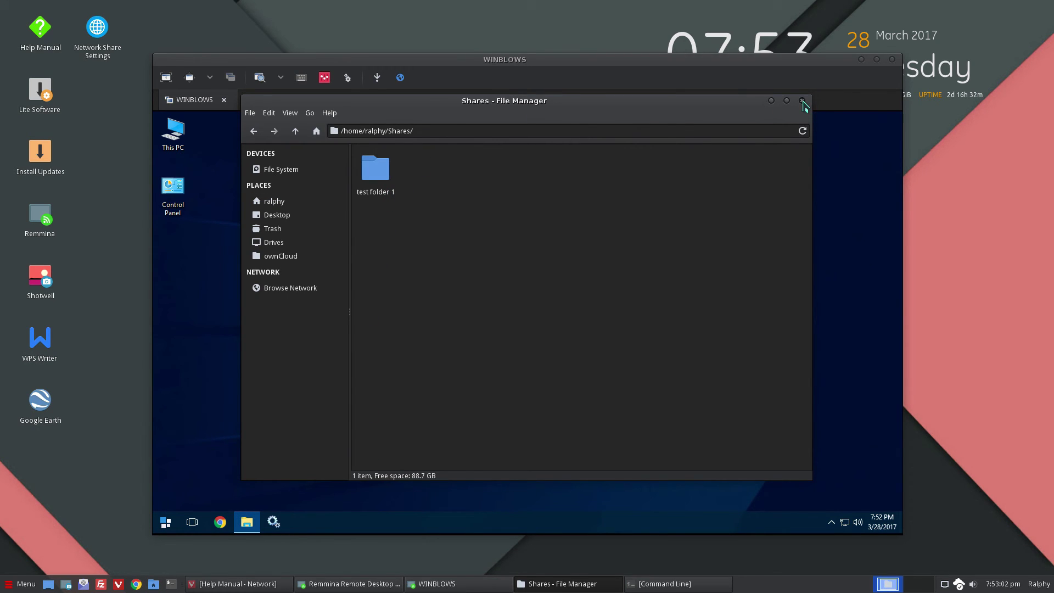
{"action": "left_click", "coordinate": [802, 101]}
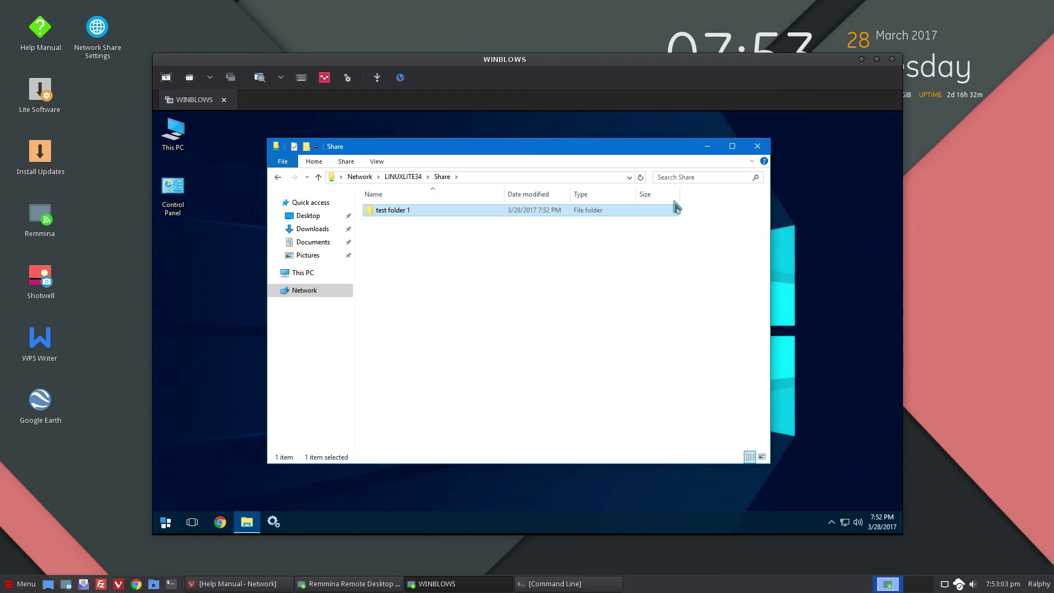
Close the Windows Share window, minimise WINBLOWS, and close the Remmina main window.
{"action": "left_click", "coordinate": [758, 147]}
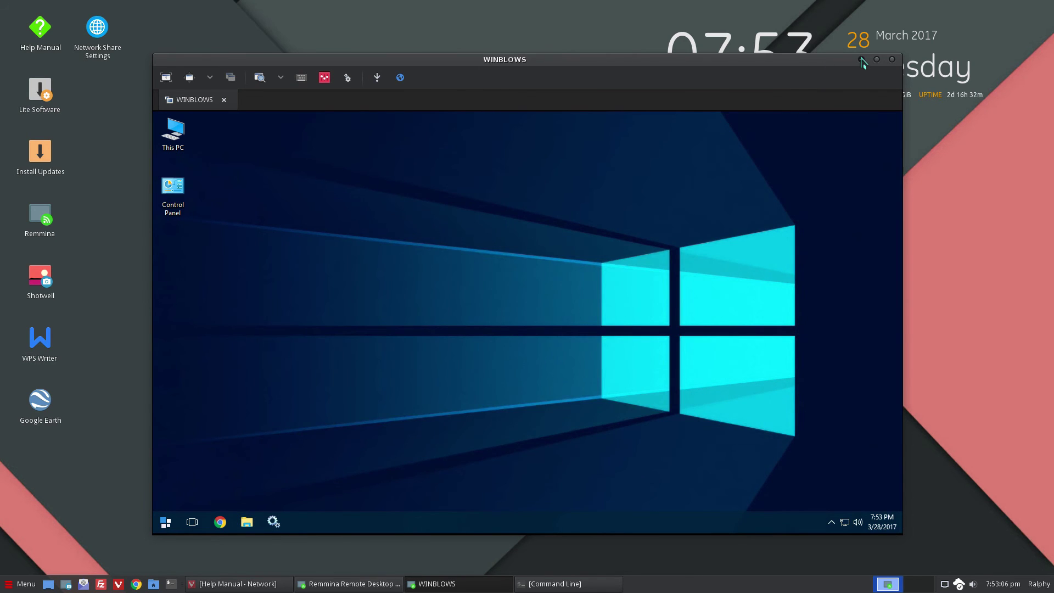
{"action": "left_click", "coordinate": [861, 60]}
{"action": "left_click", "coordinate": [686, 185]}
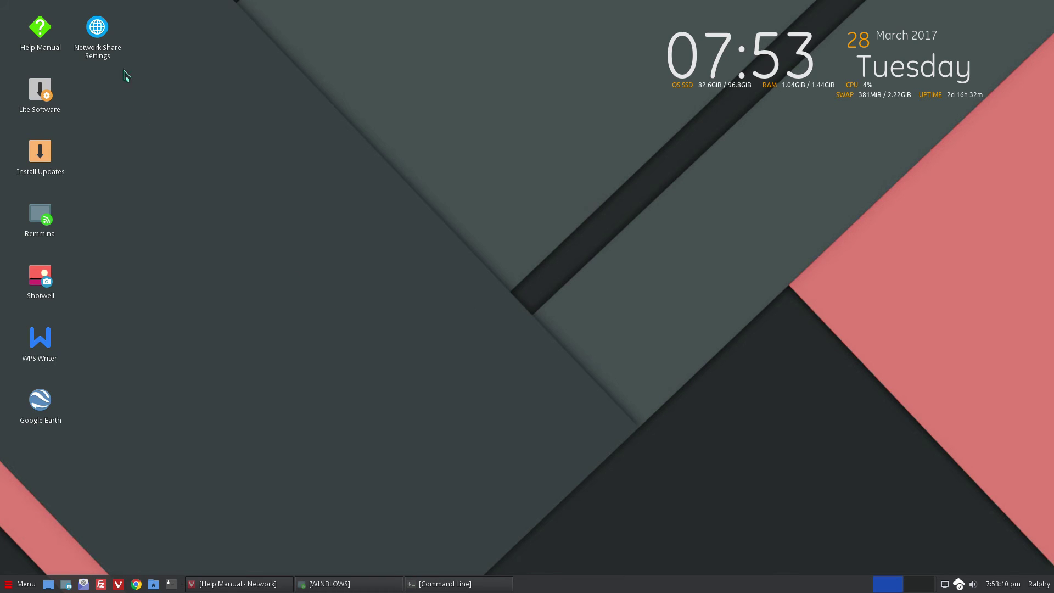
Launch Network Share Settings with the administrator password and open smb.conf in the text editor.
{"action": "double_click", "coordinate": [98, 30]}
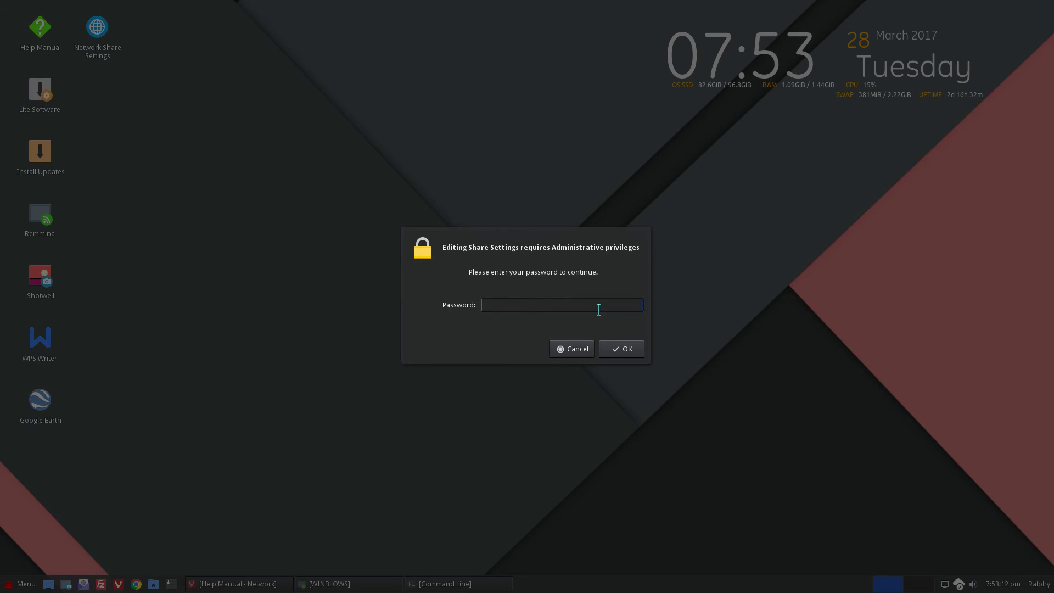
{"action": "key", "text": "Return"}
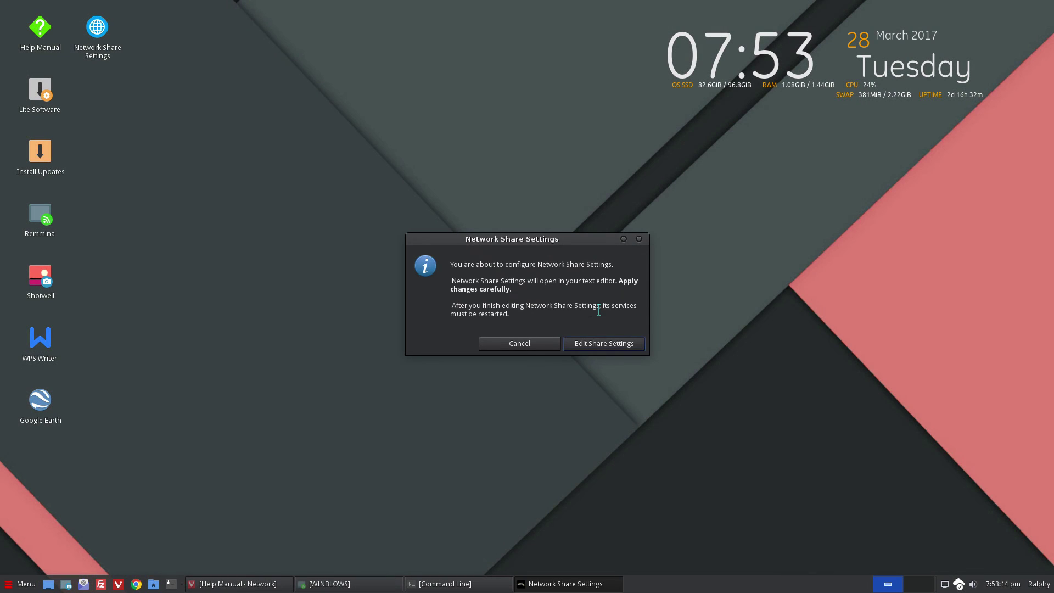
{"action": "left_click", "coordinate": [588, 347]}
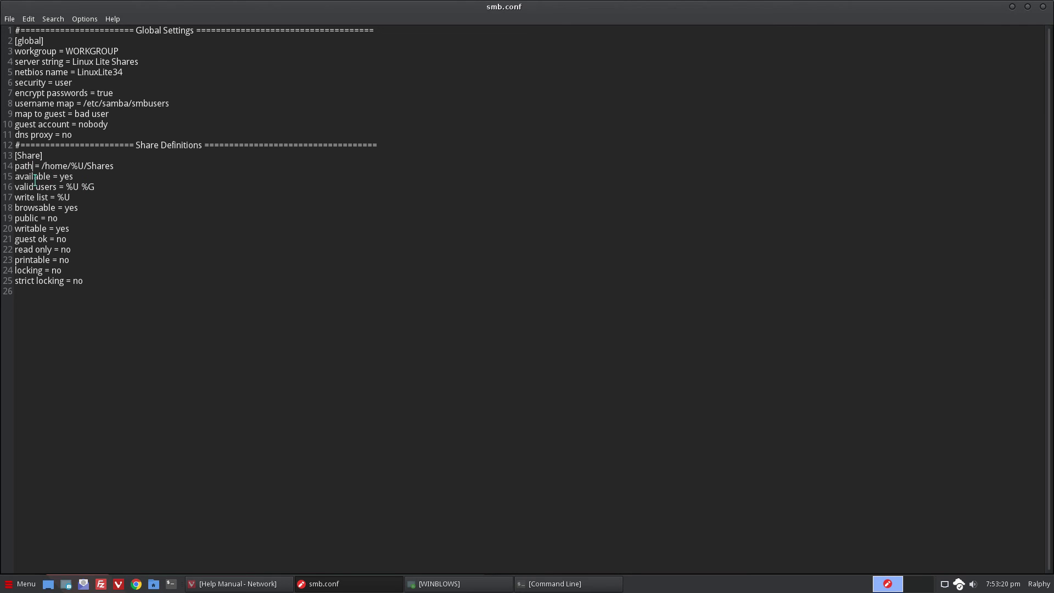
{"action": "type", "text": "3123212312"}
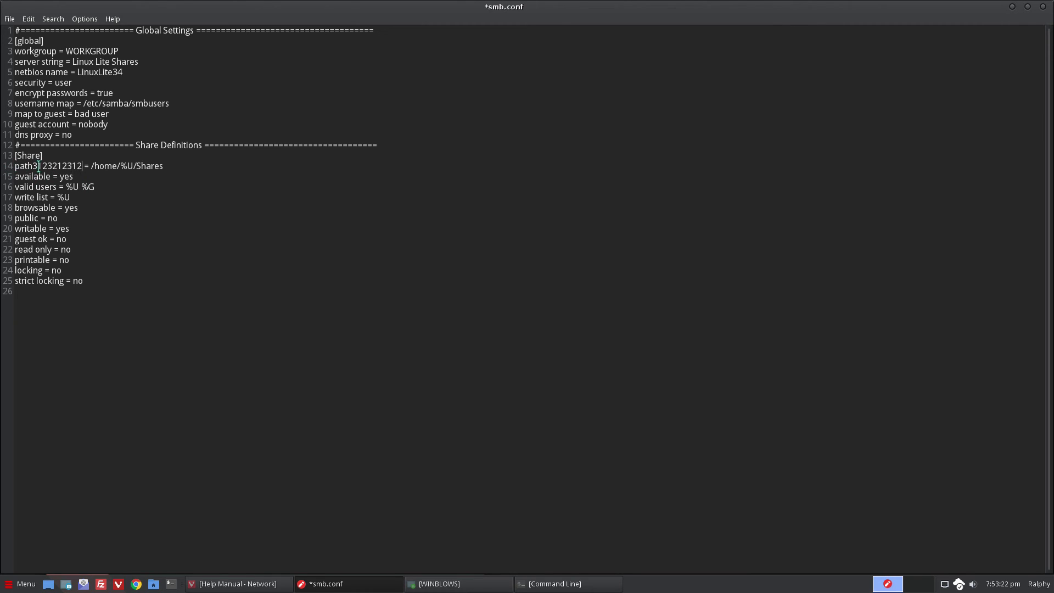
{"action": "left_click_drag", "start_coordinate": [29, 166], "coordinate": [77, 166]}
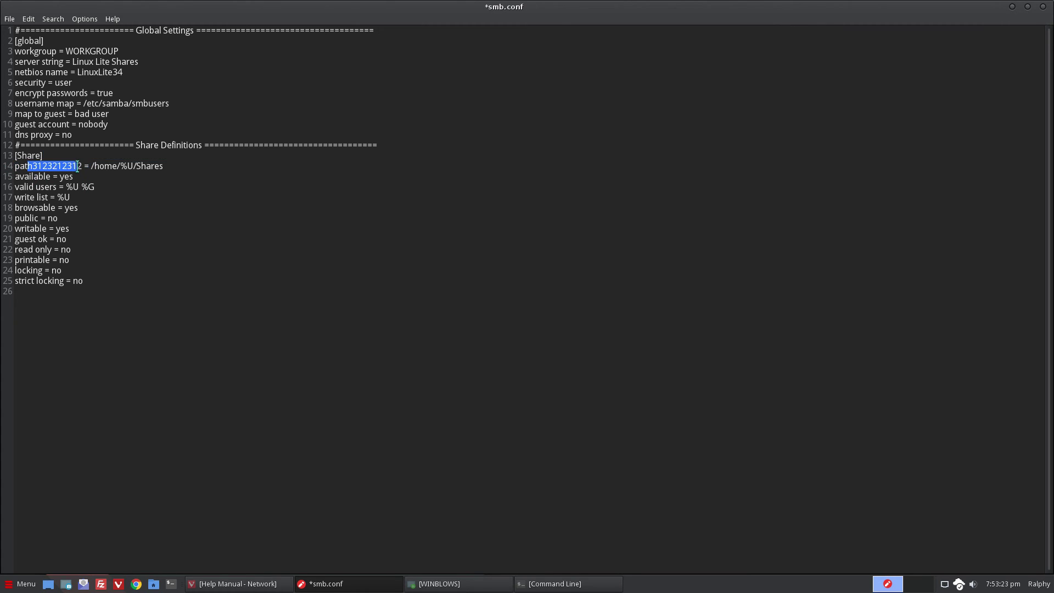
{"action": "left_click", "coordinate": [34, 166]}
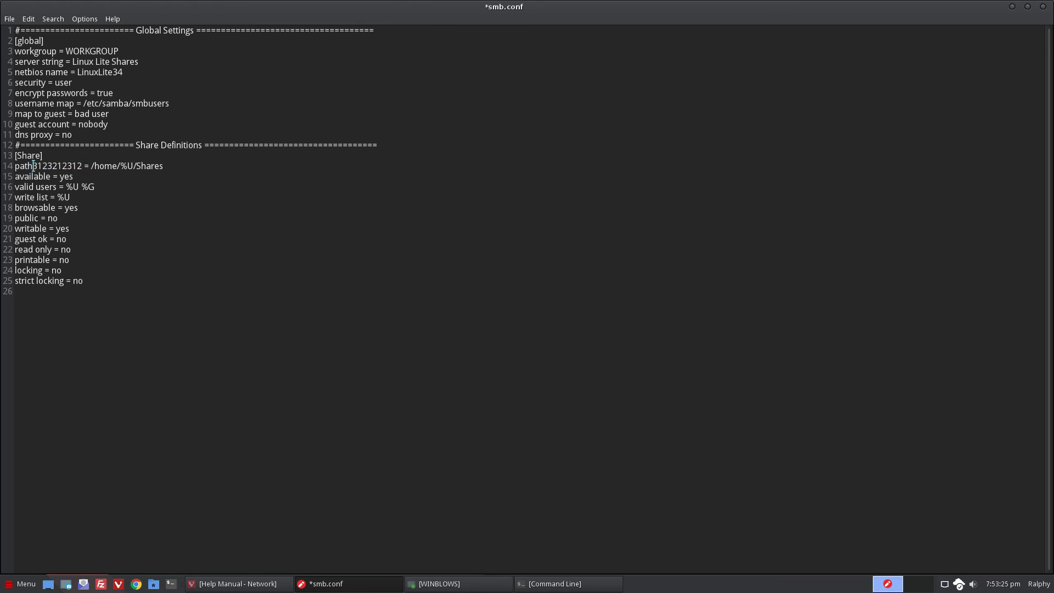
{"action": "left_click", "coordinate": [1043, 7]}
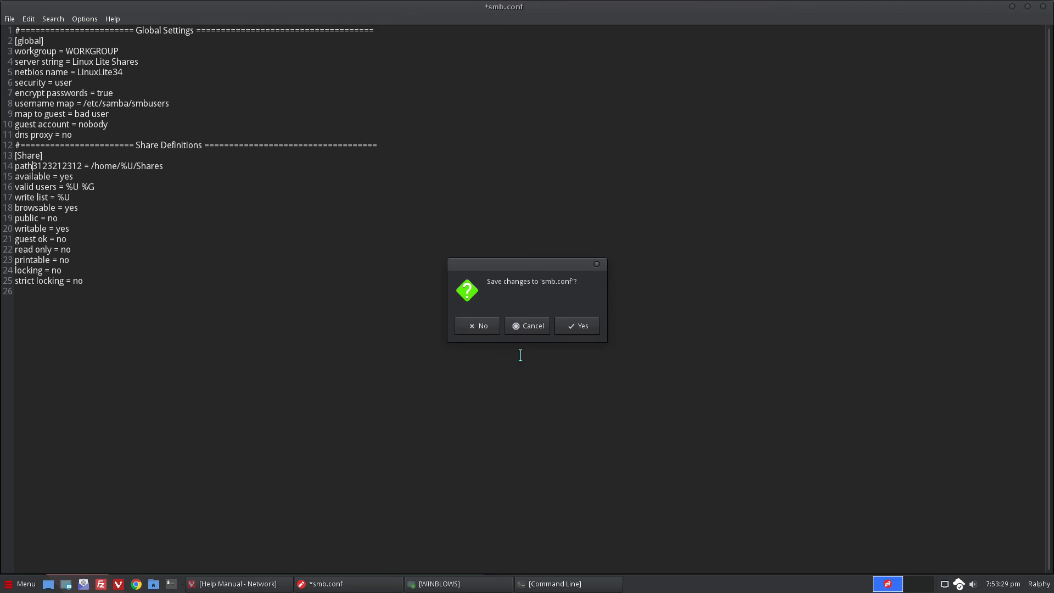
Save the broken smb.conf and read the errors: unknown parameter, missing path, Share unavailable.
{"action": "left_click", "coordinate": [596, 327]}
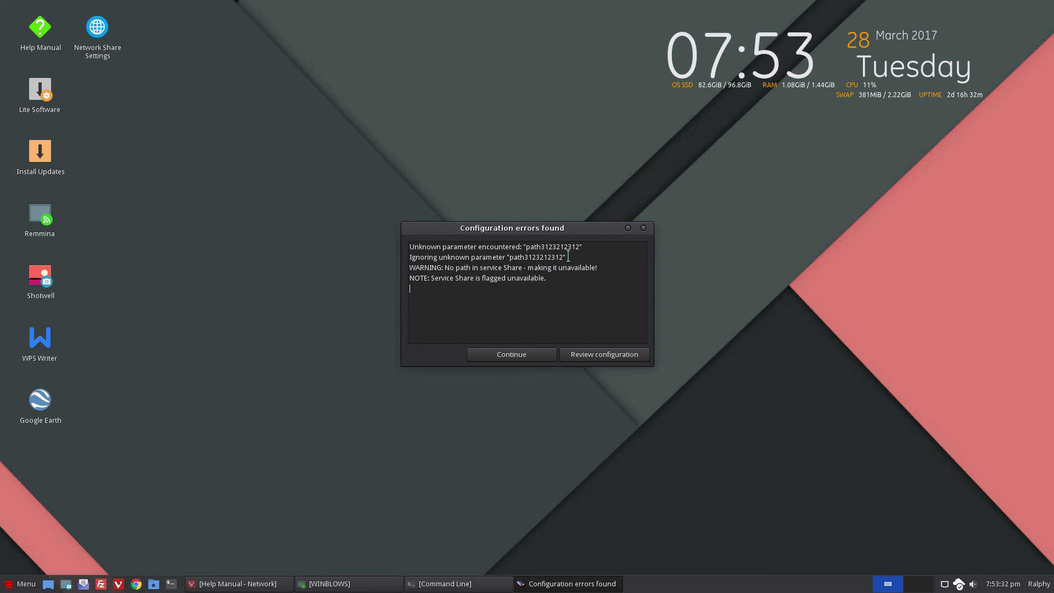
{"action": "left_click_drag", "start_coordinate": [568, 256], "coordinate": [597, 267]}
{"action": "left_click", "coordinate": [498, 283]}
{"action": "left_click_drag", "start_coordinate": [465, 280], "coordinate": [545, 267]}
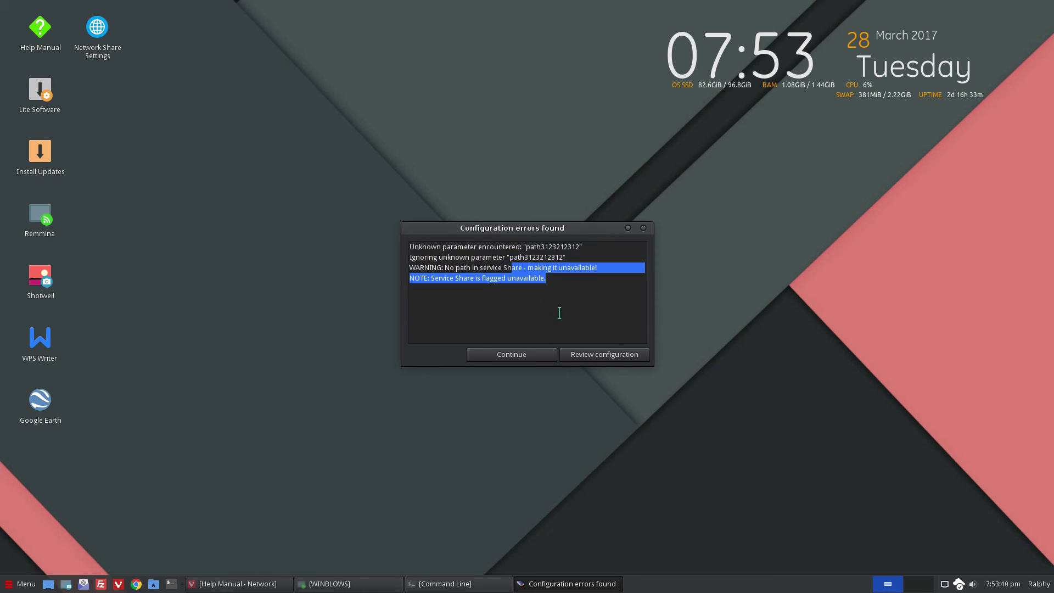
Review the configuration, spotting the bogus digits after path, and close it unfixed.
{"action": "left_click", "coordinate": [604, 355]}
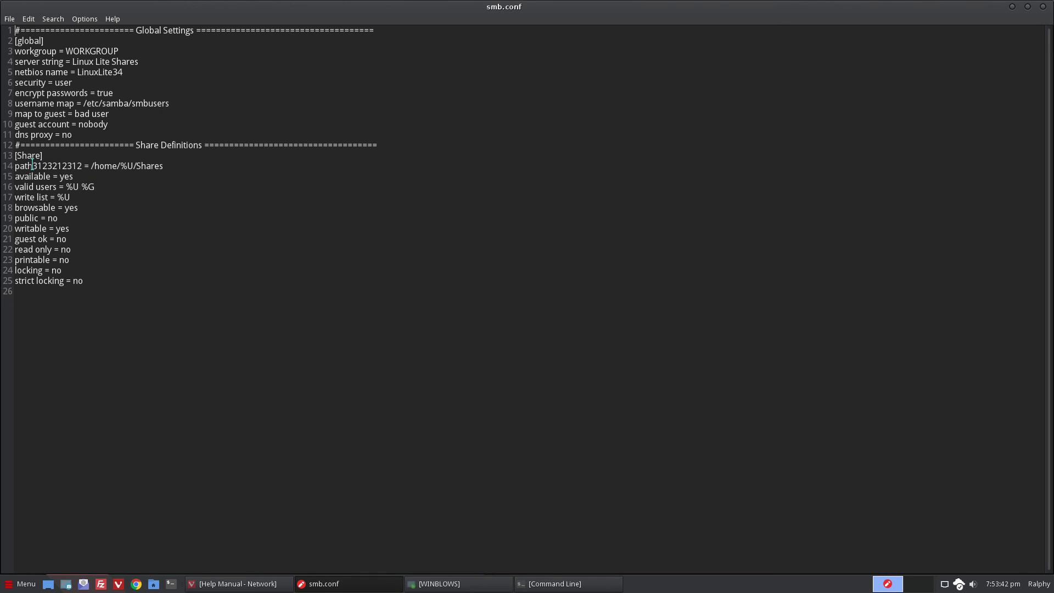
{"action": "left_click_drag", "start_coordinate": [32, 165], "coordinate": [78, 163]}
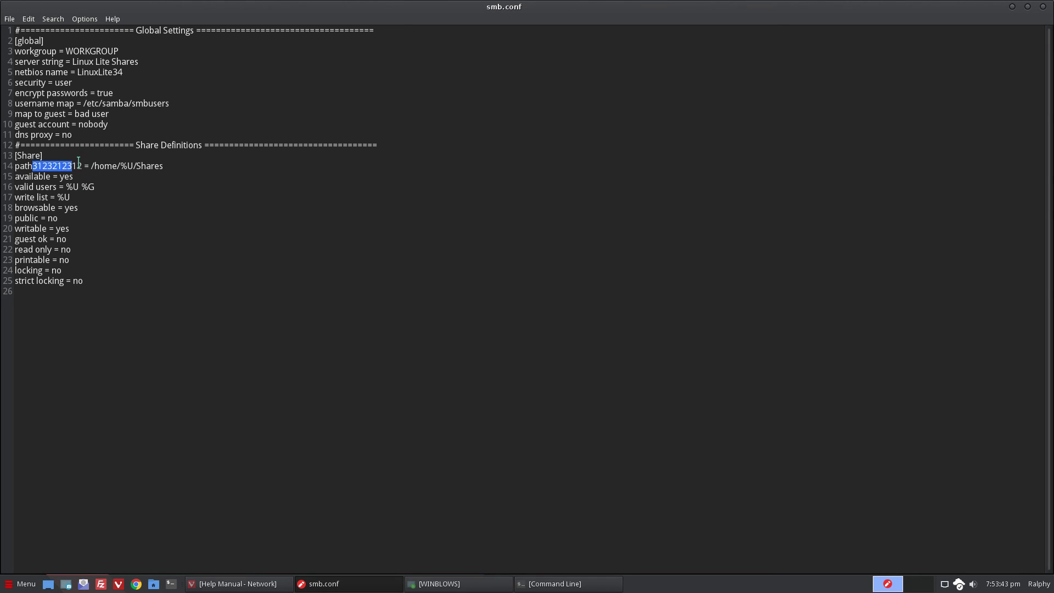
{"action": "left_click", "coordinate": [1042, 7]}
Continue despite the errors, dismiss the warning, and restart the share services.
{"action": "left_click", "coordinate": [524, 356]}
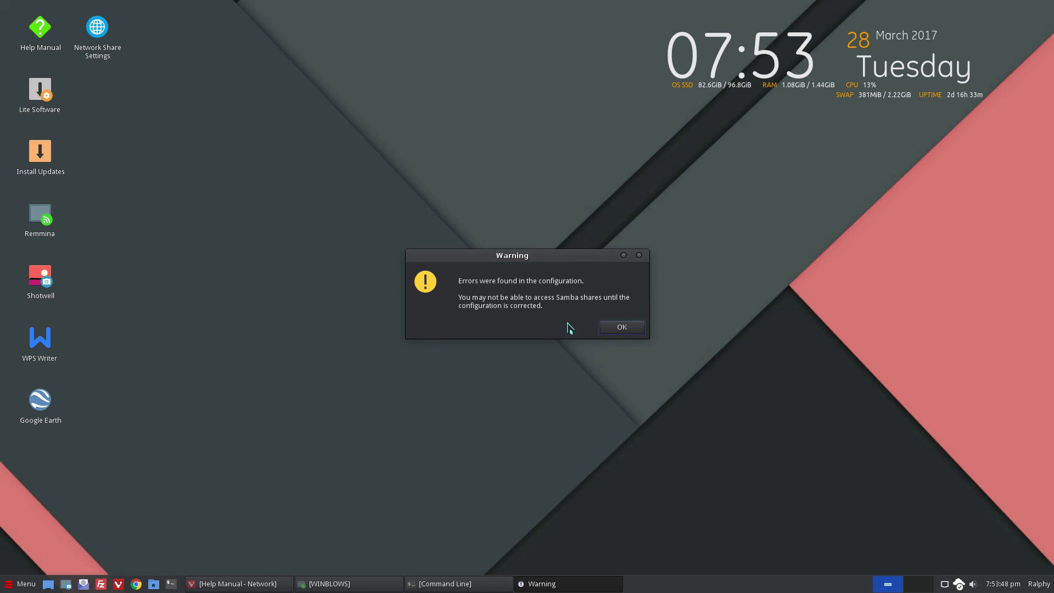
{"action": "left_click", "coordinate": [630, 328]}
{"action": "left_click", "coordinate": [496, 322]}
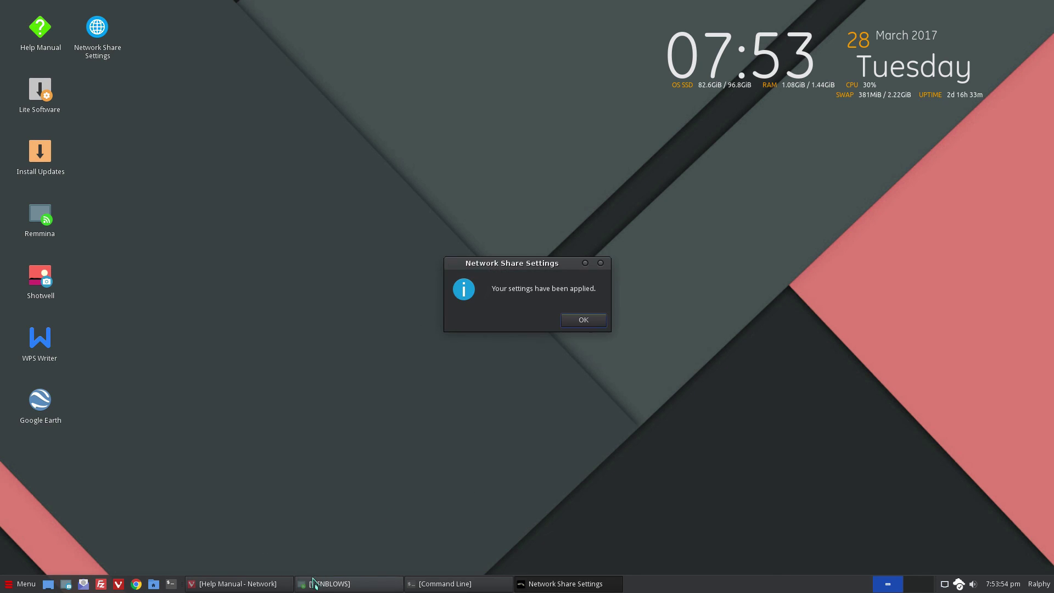
From Windows, refresh Network > LINUXLITE34 to see no shares, then minimise Remmina and acknowledge the applied settings.
{"action": "left_click", "coordinate": [377, 585]}
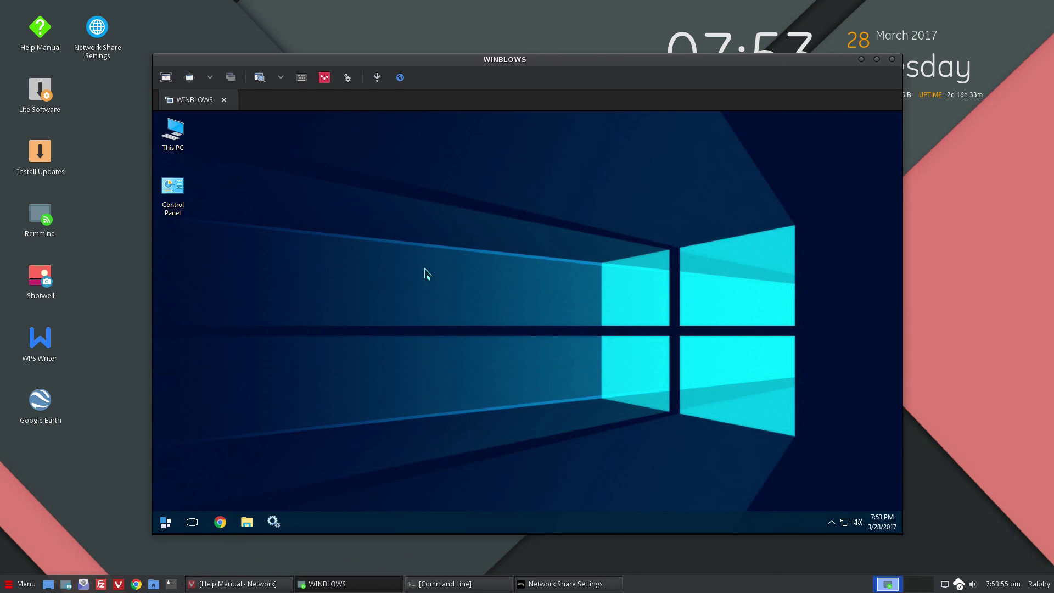
{"action": "left_click", "coordinate": [247, 521]}
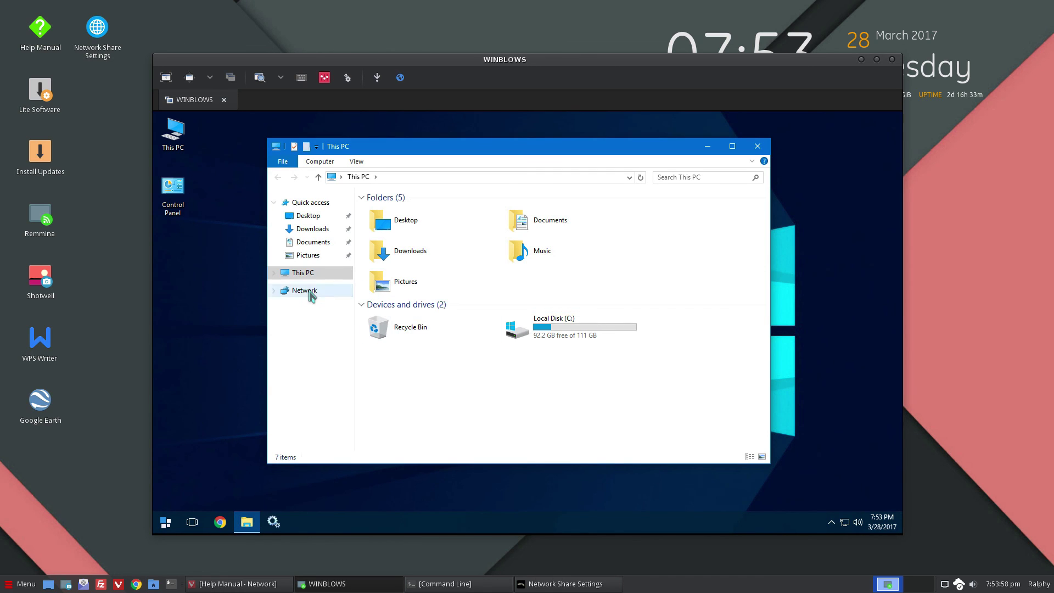
{"action": "left_click", "coordinate": [301, 289]}
{"action": "double_click", "coordinate": [417, 219]}
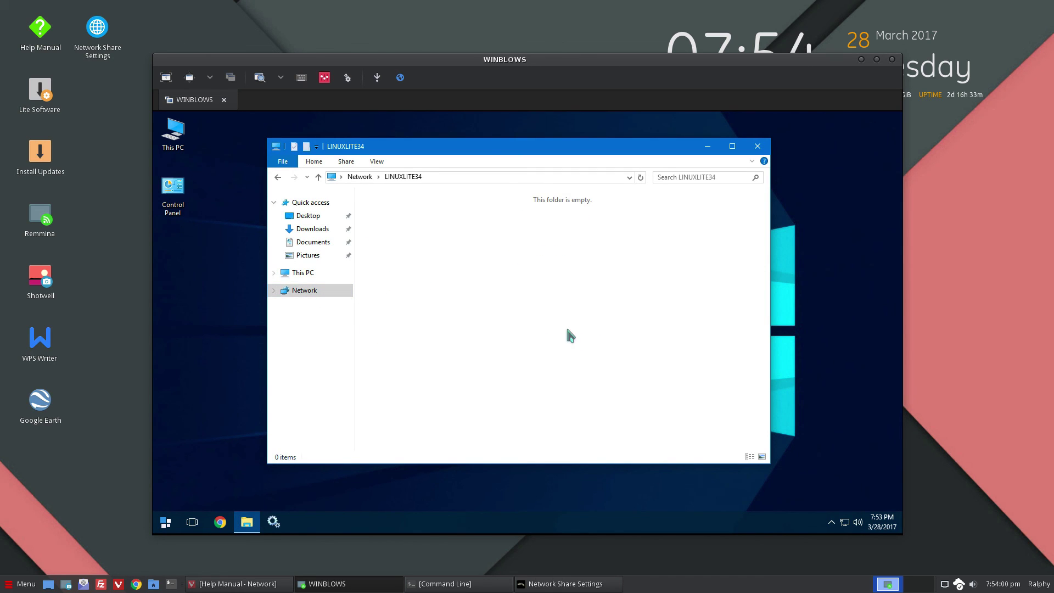
{"action": "right_click", "coordinate": [505, 290]}
{"action": "left_click", "coordinate": [540, 333]}
{"action": "left_click", "coordinate": [861, 59]}
{"action": "left_click", "coordinate": [579, 322]}
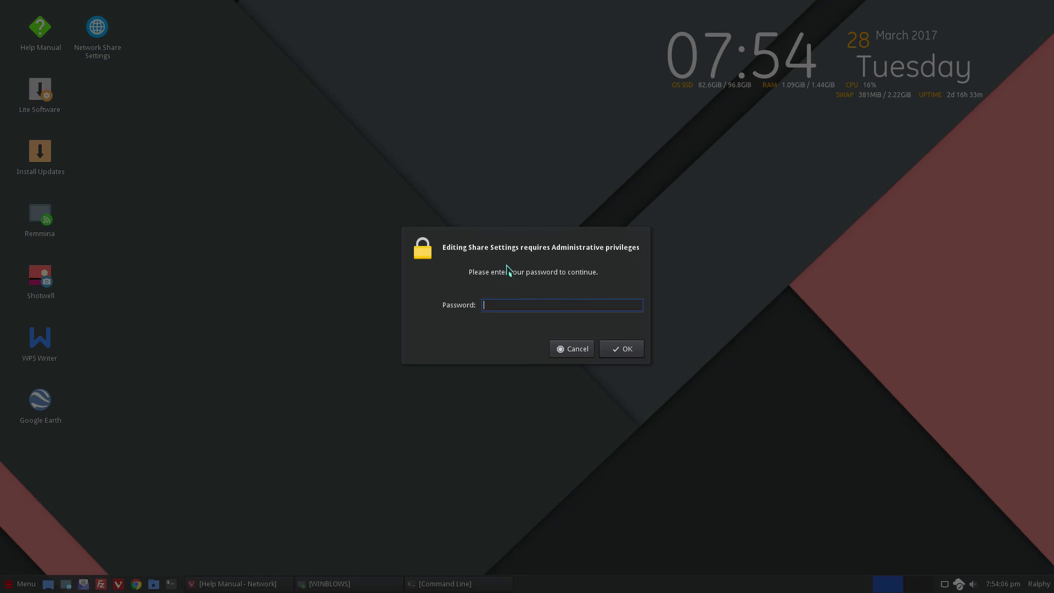
{"action": "key", "text": "Return"}
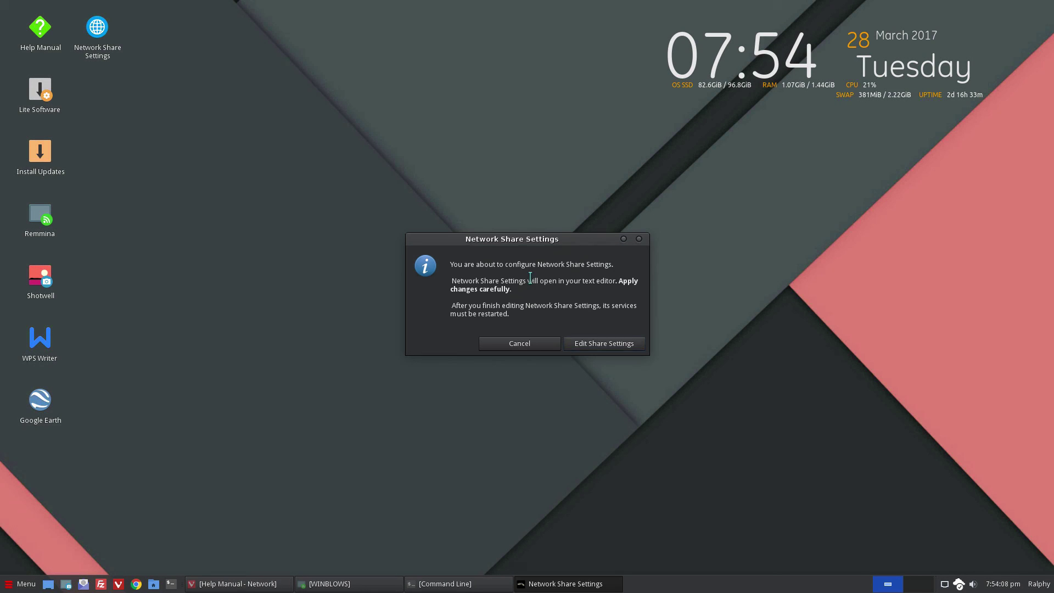
{"action": "left_click", "coordinate": [611, 347]}
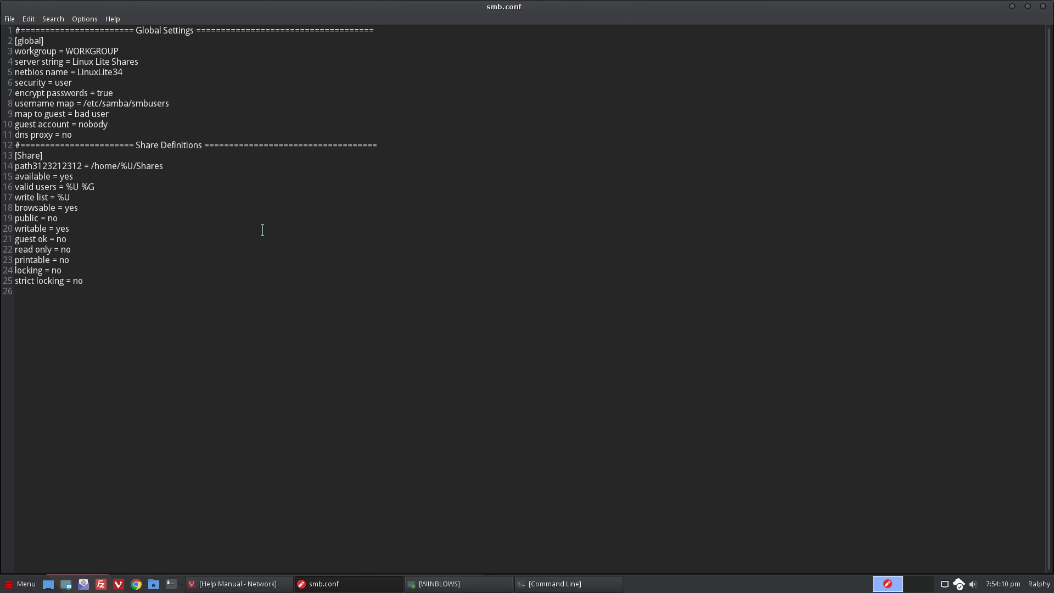
{"action": "left_click_drag", "start_coordinate": [80, 168], "coordinate": [37, 166]}
{"action": "key", "text": "BackSpace"}
{"action": "key", "text": "BackSpace"}
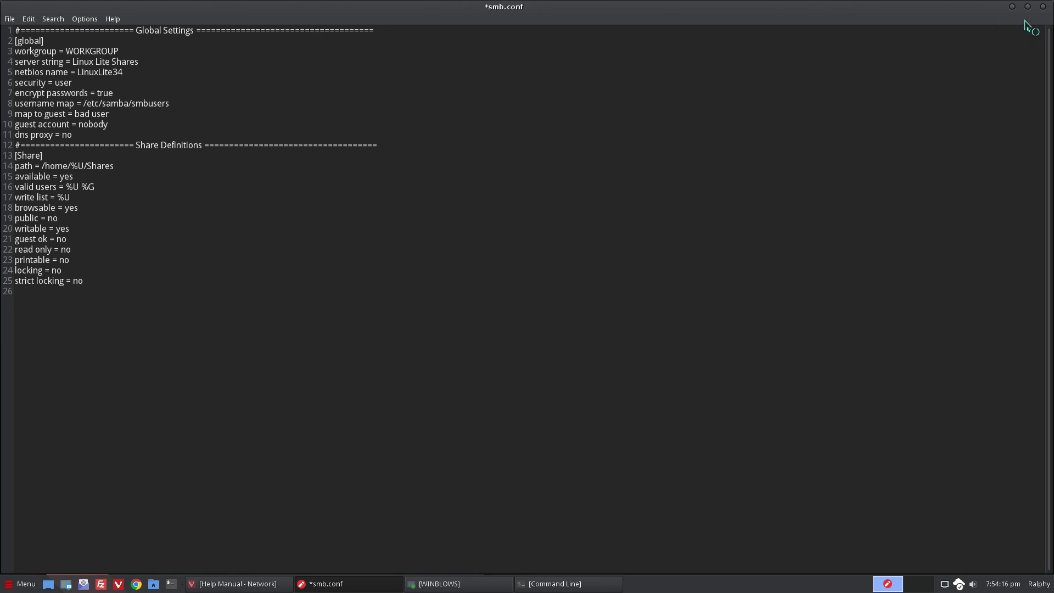
Save the corrected smb.conf and restart the share services, acknowledging the applied settings.
{"action": "left_click", "coordinate": [1043, 8]}
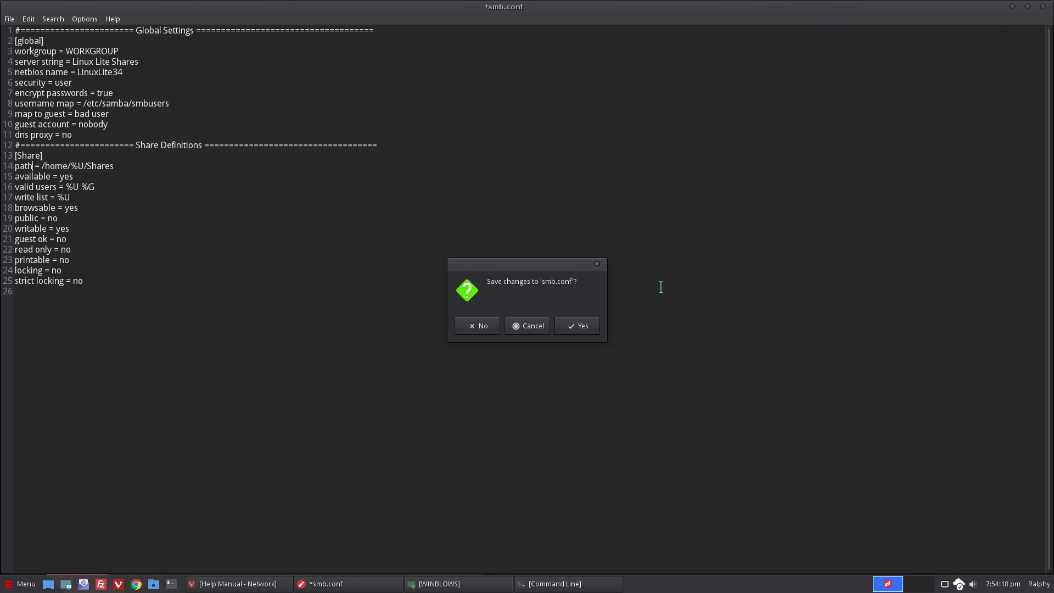
{"action": "left_click", "coordinate": [574, 328]}
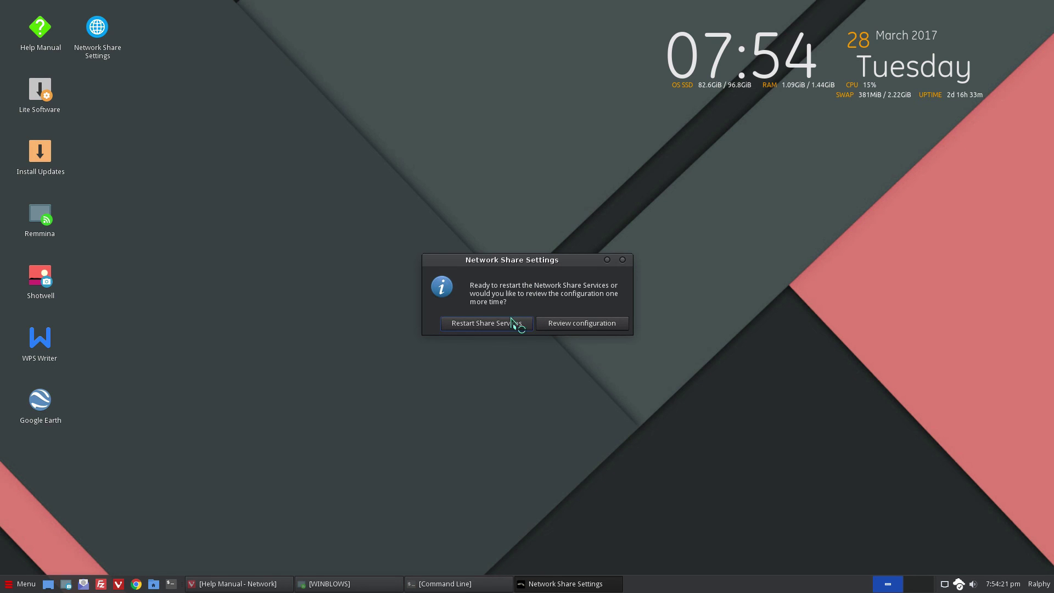
{"action": "left_click", "coordinate": [508, 322]}
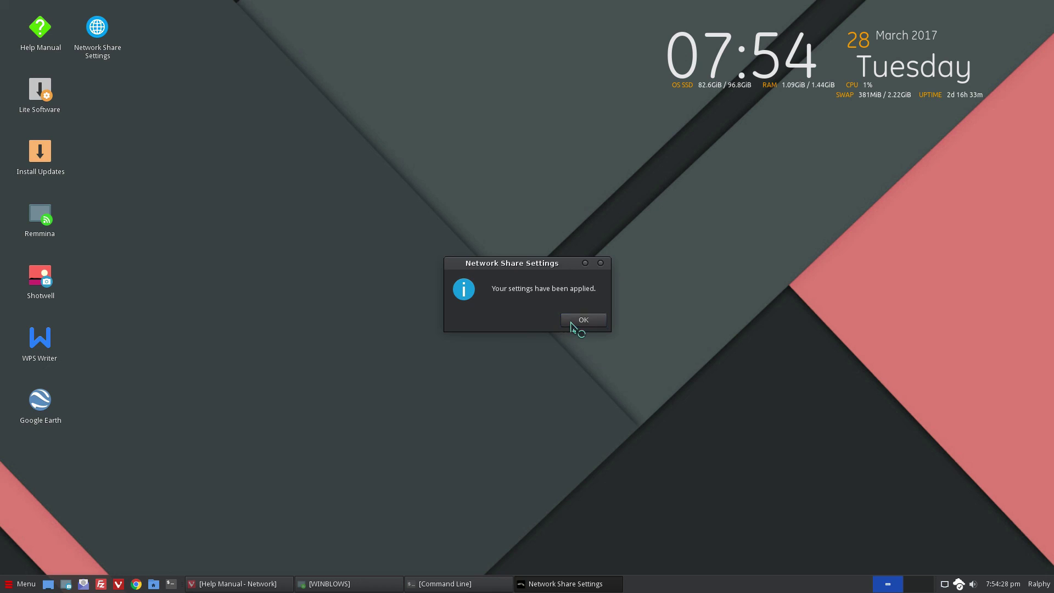
{"action": "left_click", "coordinate": [574, 322]}
Back in Windows, refresh LINUXLITE34 and open the reappeared Share folder containing 'test folder 1'.
{"action": "left_click", "coordinate": [383, 586]}
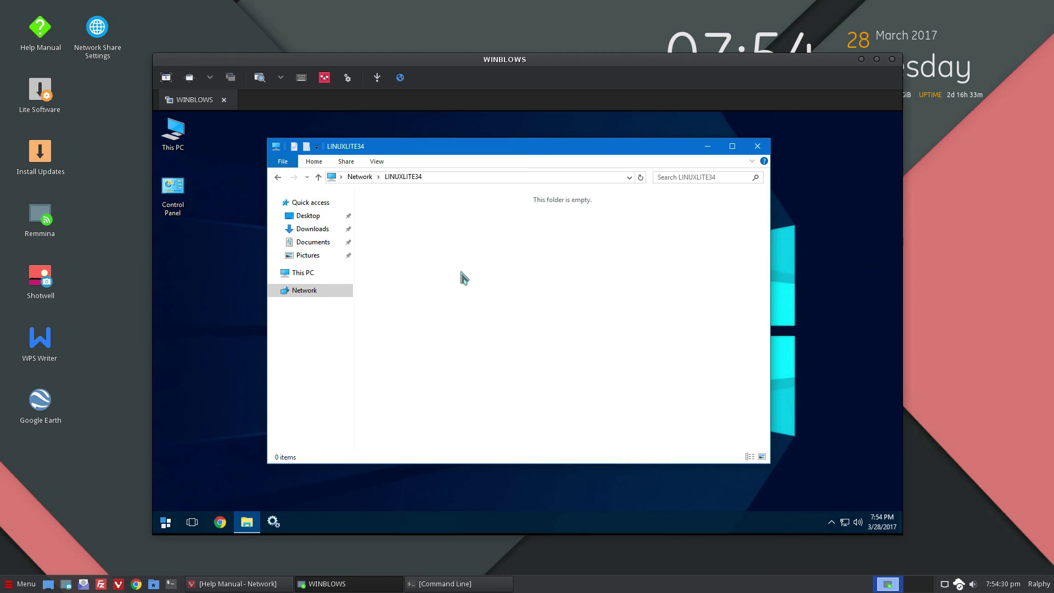
{"action": "right_click", "coordinate": [449, 269]}
{"action": "left_click", "coordinate": [483, 313]}
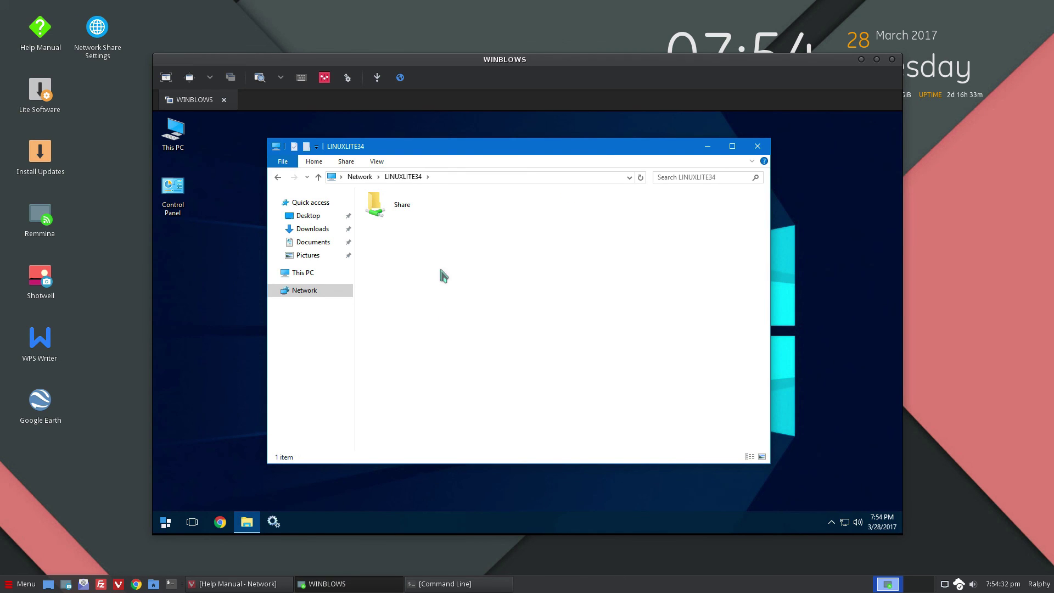
{"action": "double_click", "coordinate": [401, 209]}
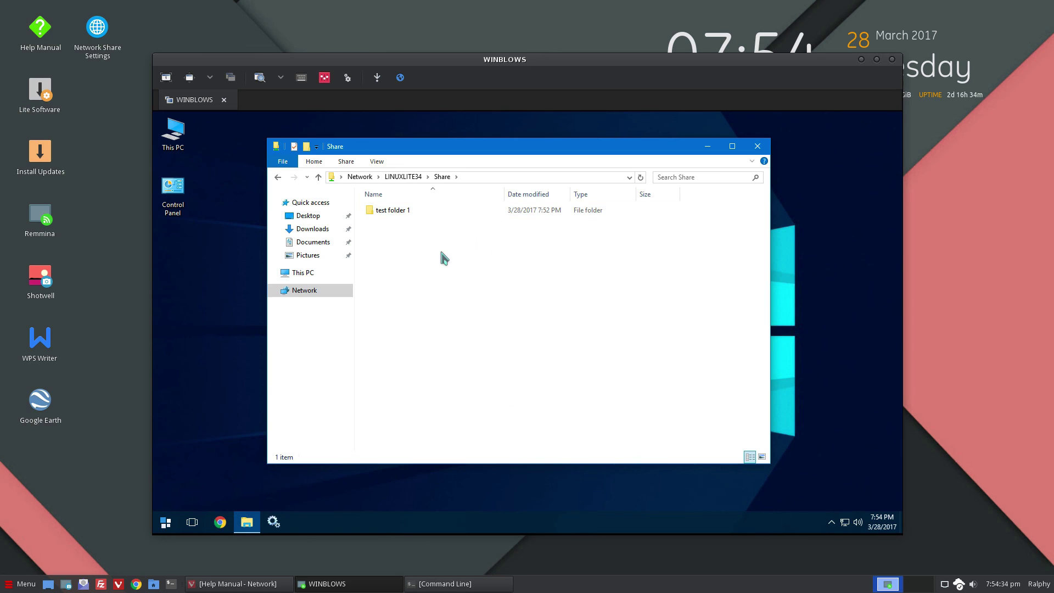